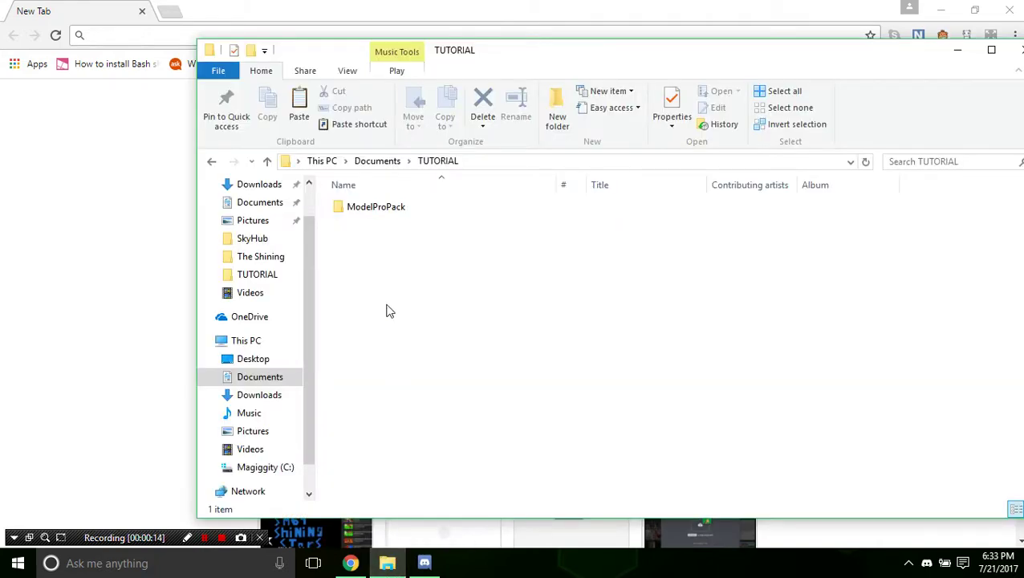
- Install SketchUp Pro 8 with PW-3-0-16846-EN.exe from the ModelProPack folder, accepting the license agreement and keeping the default destination and file associations
double_click(377, 207)
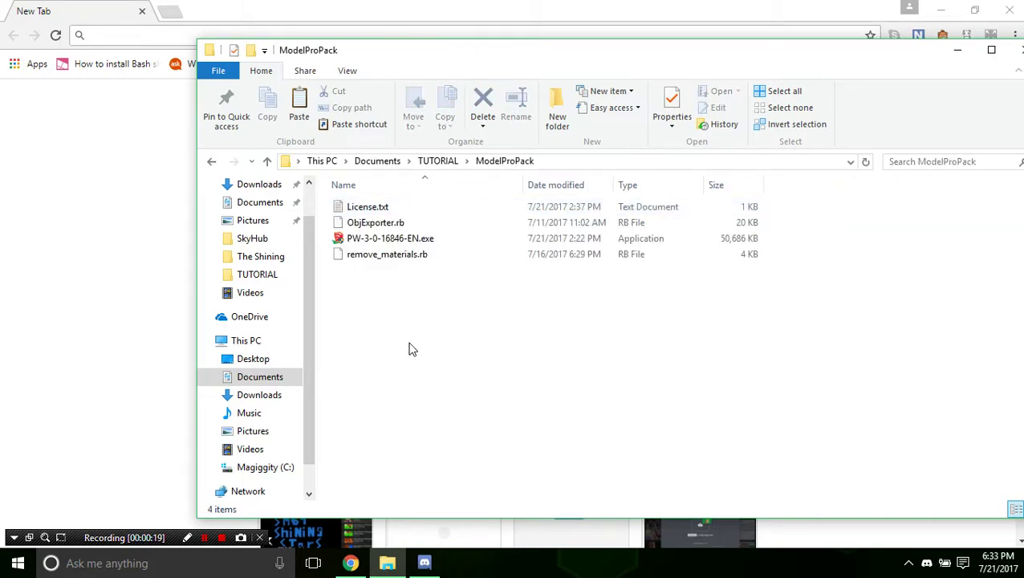
click(390, 239)
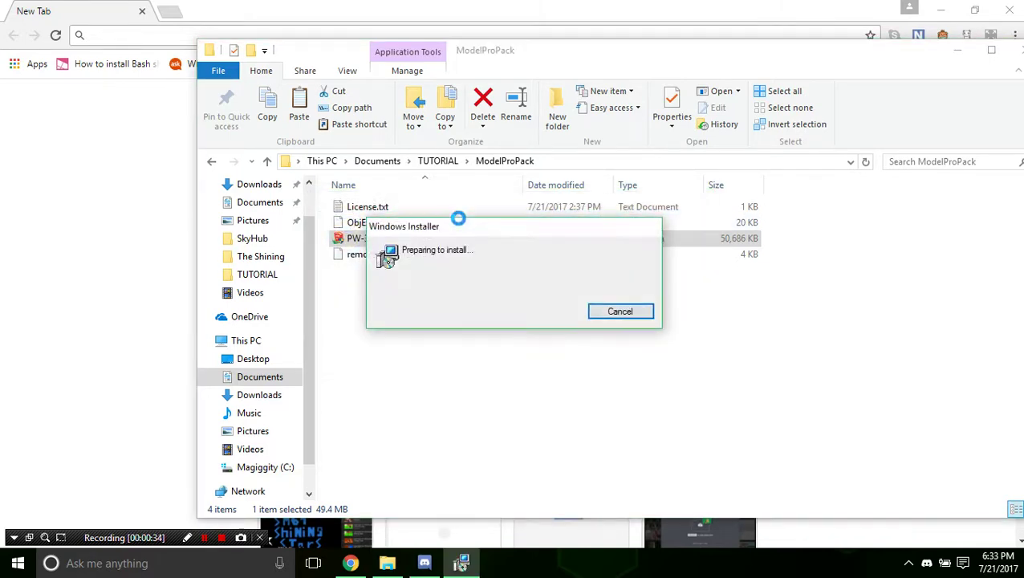
click(594, 399)
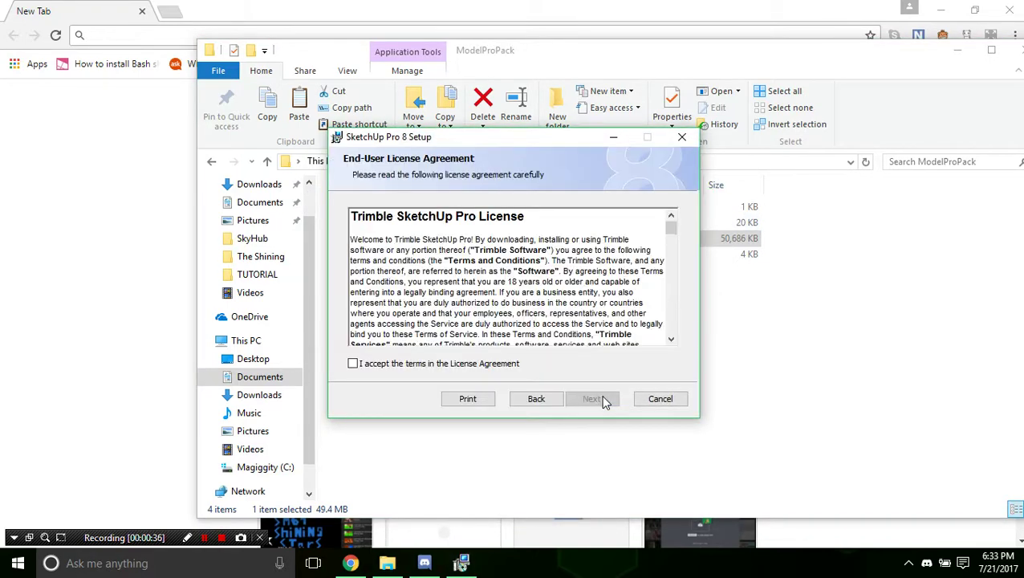
click(487, 363)
click(598, 401)
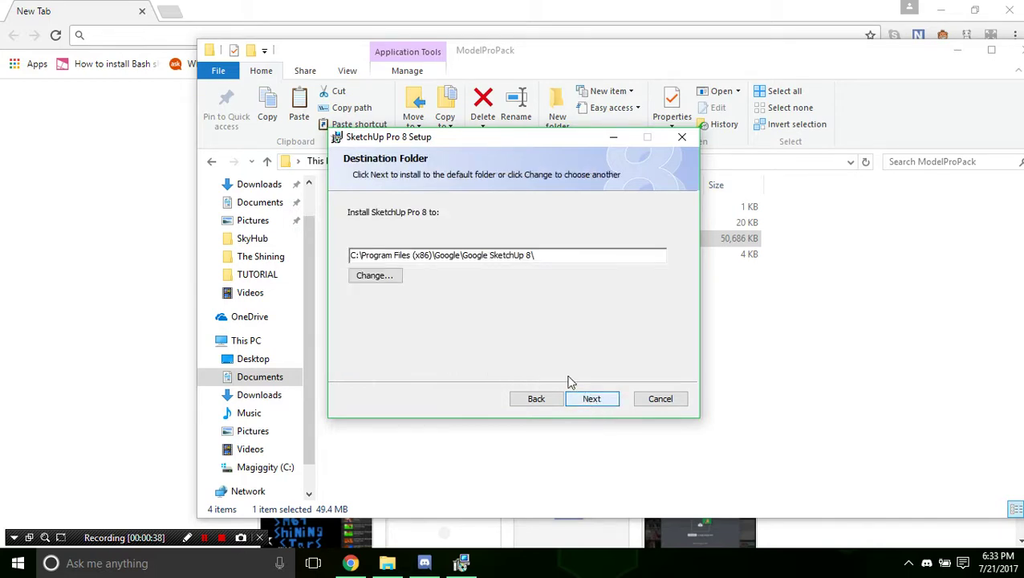
click(594, 400)
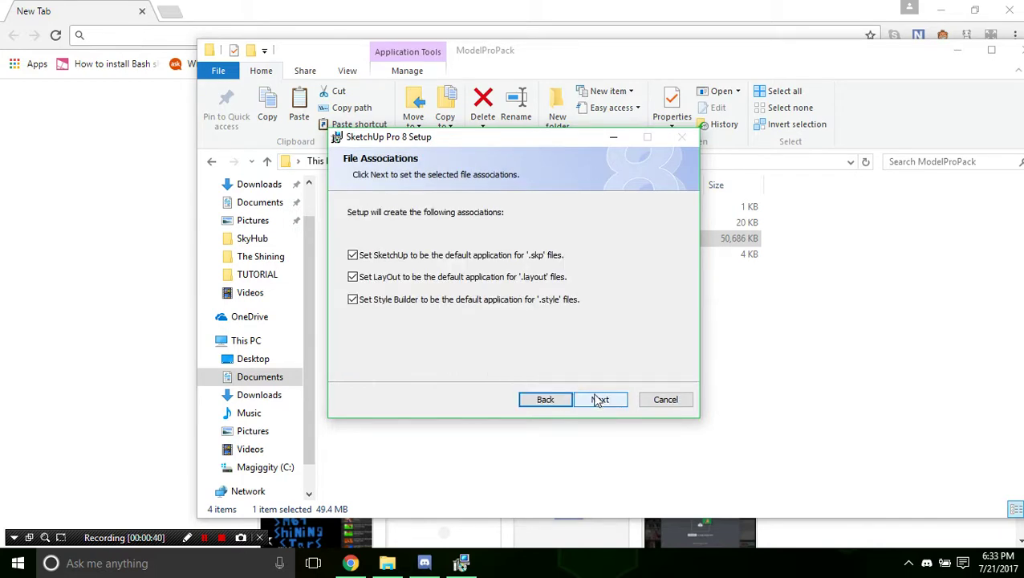
click(599, 400)
click(595, 401)
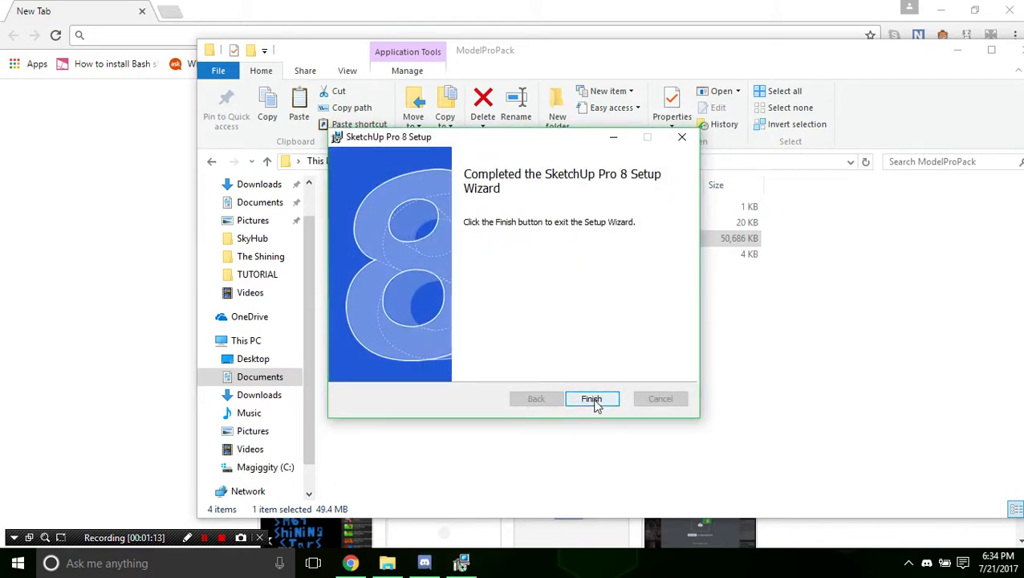
click(592, 399)
- Copy ObjExporter.rb and remove_materials.rb from ModelProPack into the Google SketchUp 8 Plugins folder, replacing the existing copies and granting administrator permission
click(425, 223)
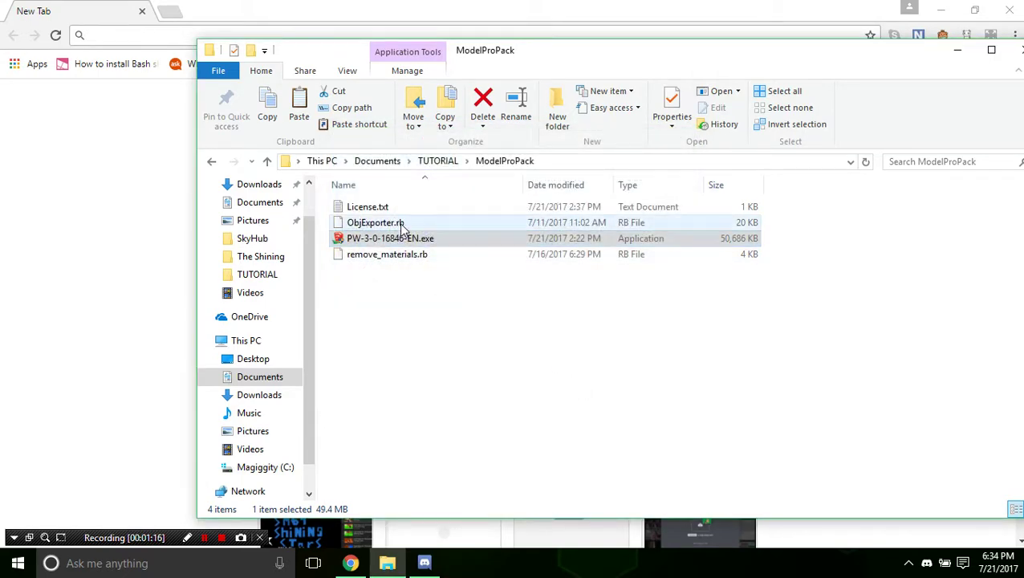
ctrl+click(402, 254)
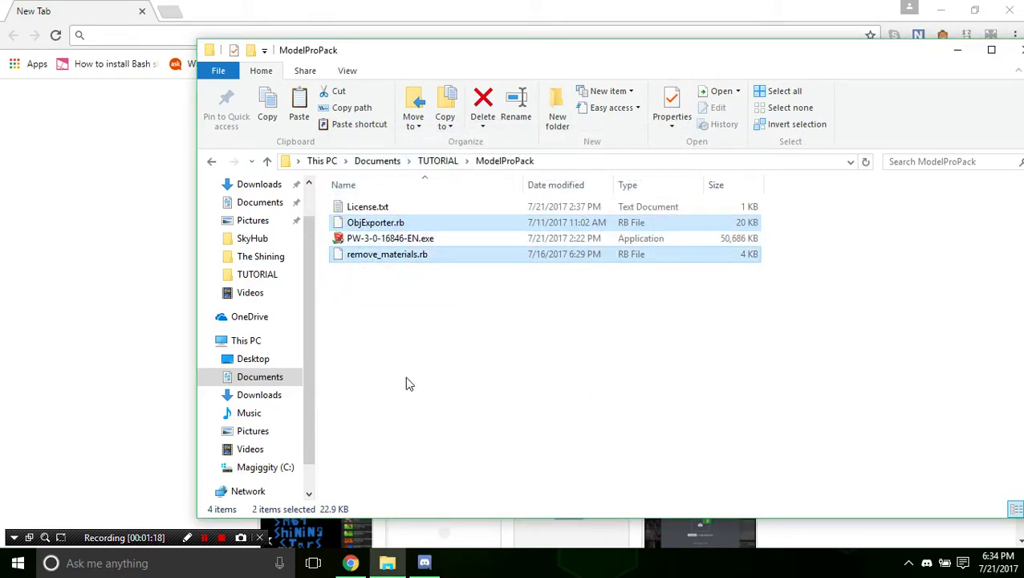
click(277, 467)
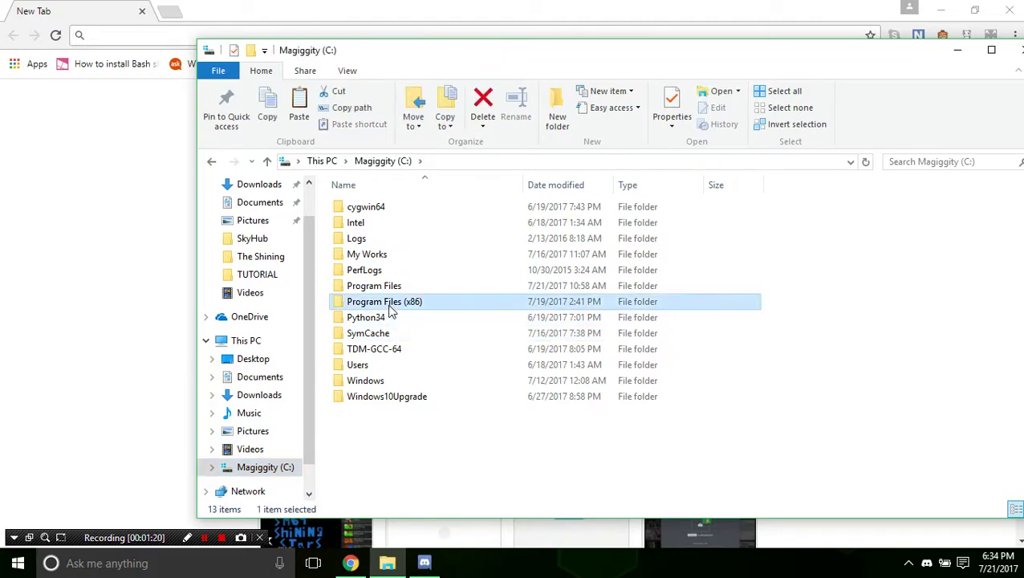
double_click(390, 284)
scroll(387, 347, down, 2)
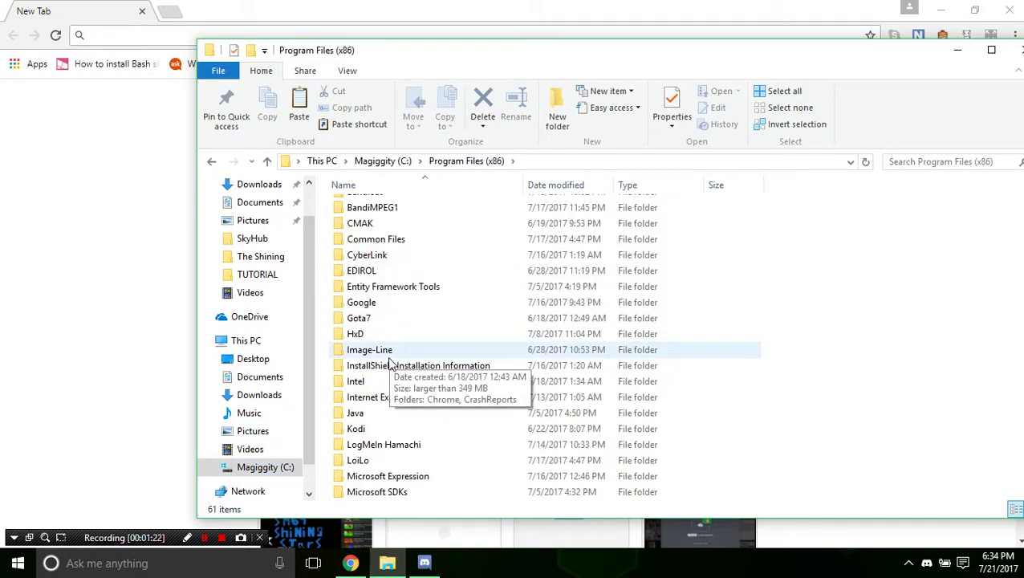
double_click(361, 302)
double_click(366, 237)
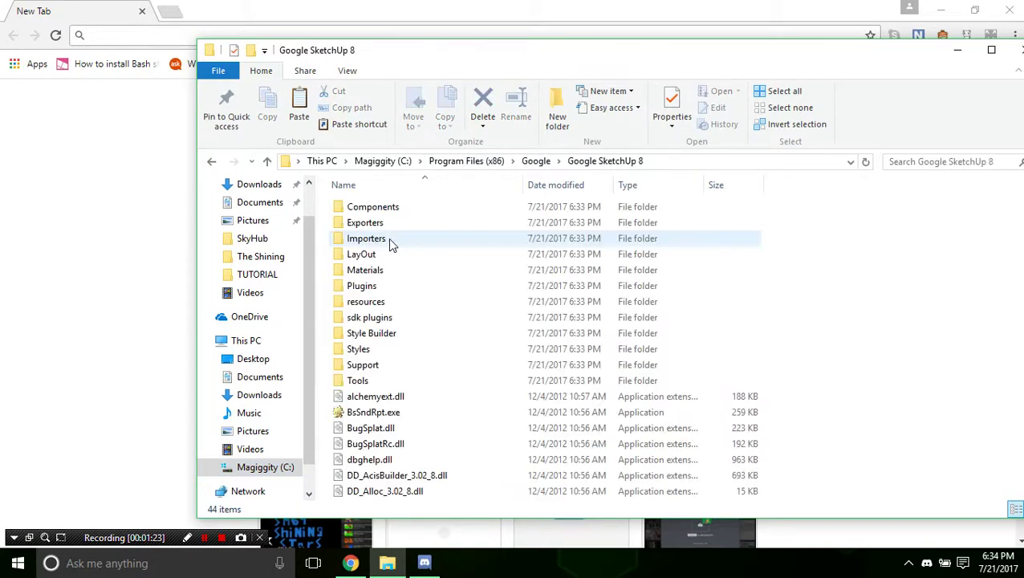
double_click(361, 285)
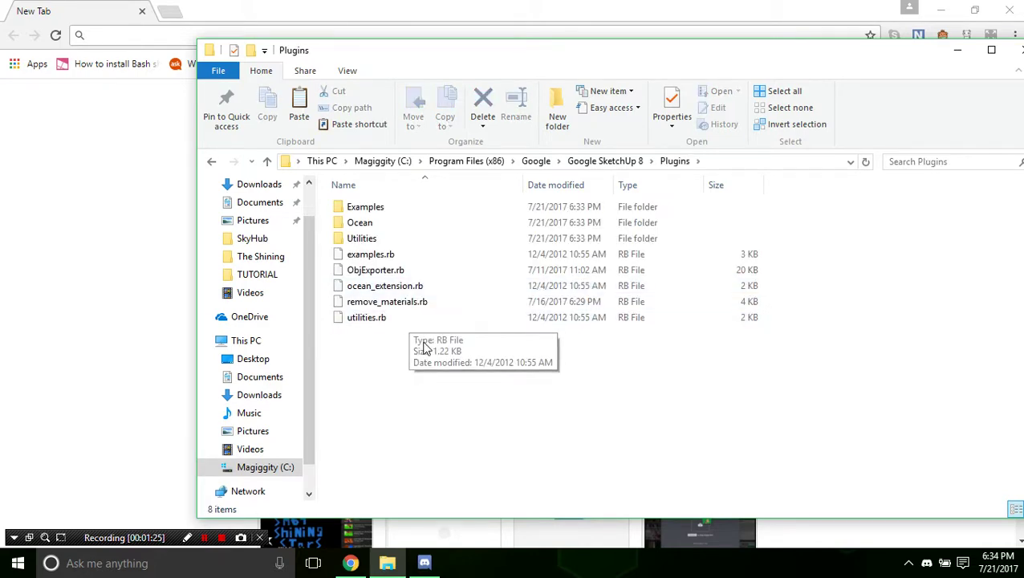
key(ctrl+v)
click(498, 160)
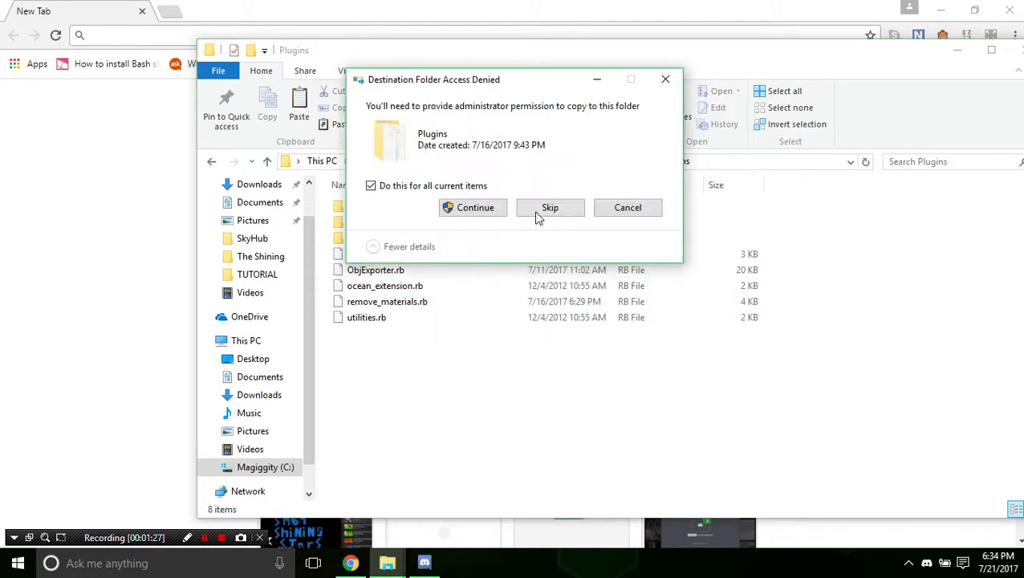
click(480, 209)
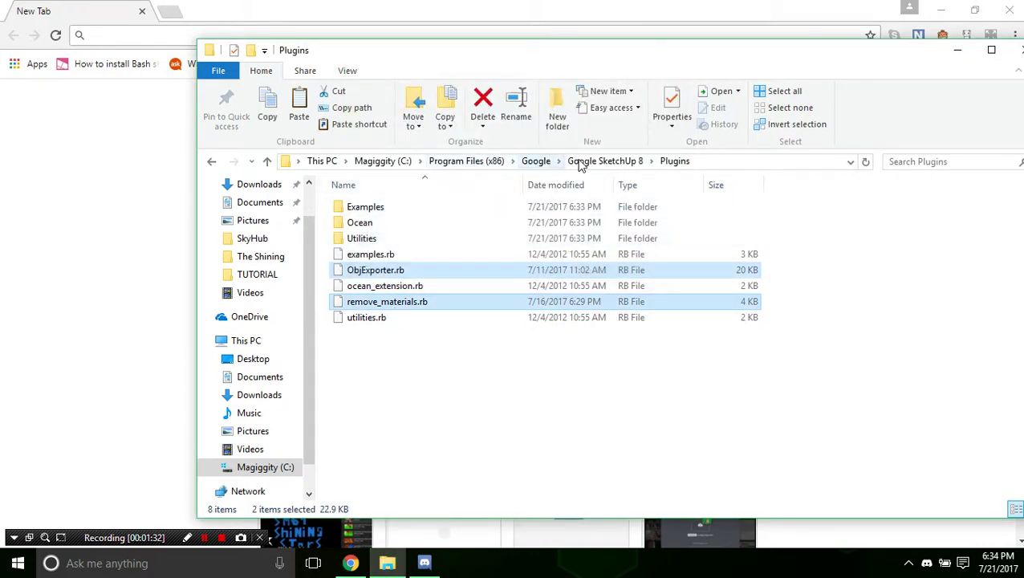
- Launch SketchUp.exe from the Google SketchUp 8 folder and go back to the Documents folder
click(578, 161)
scroll(426, 441, down, 7)
double_click(385, 429)
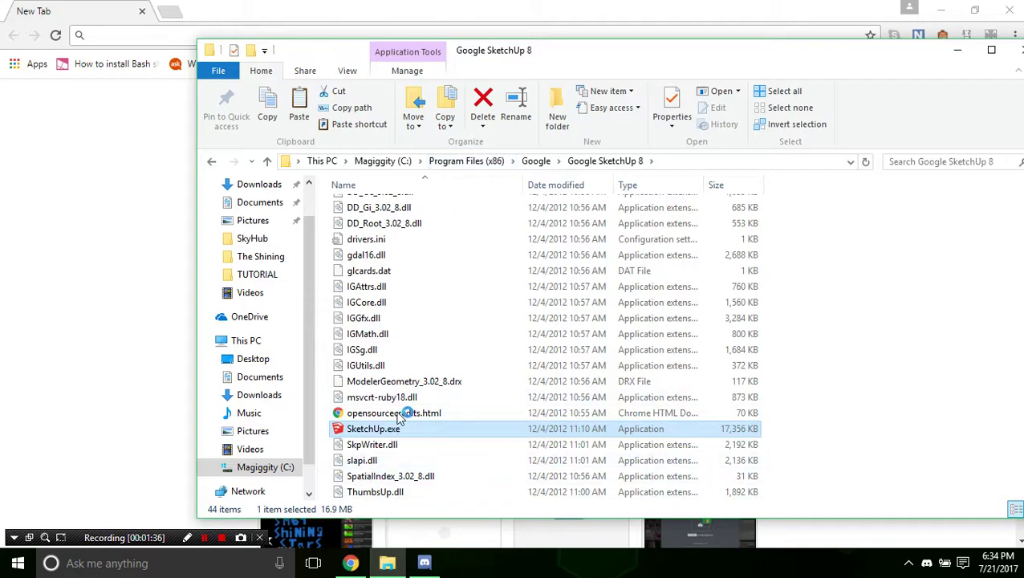
click(259, 377)
click(18, 563)
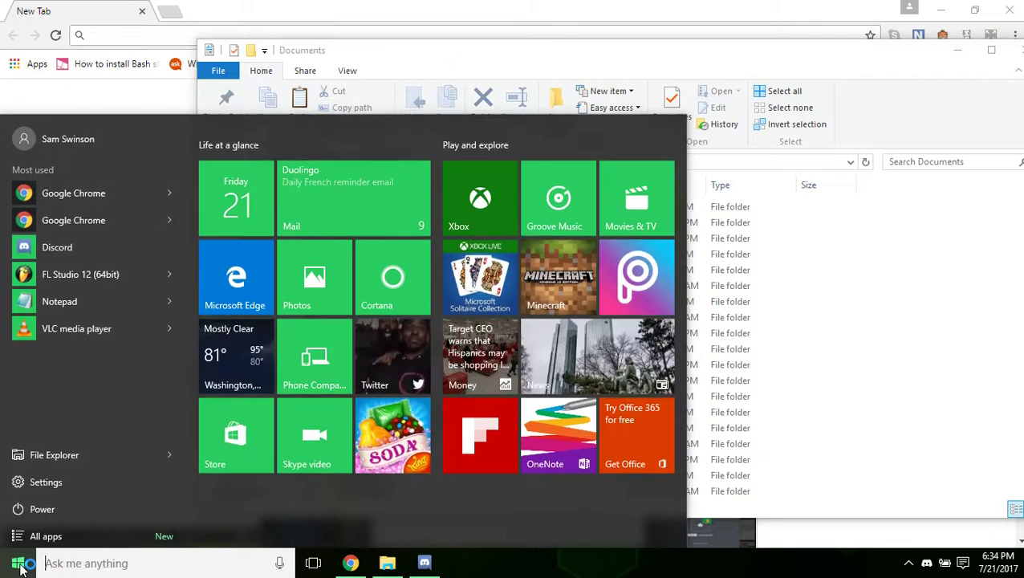
click(12, 566)
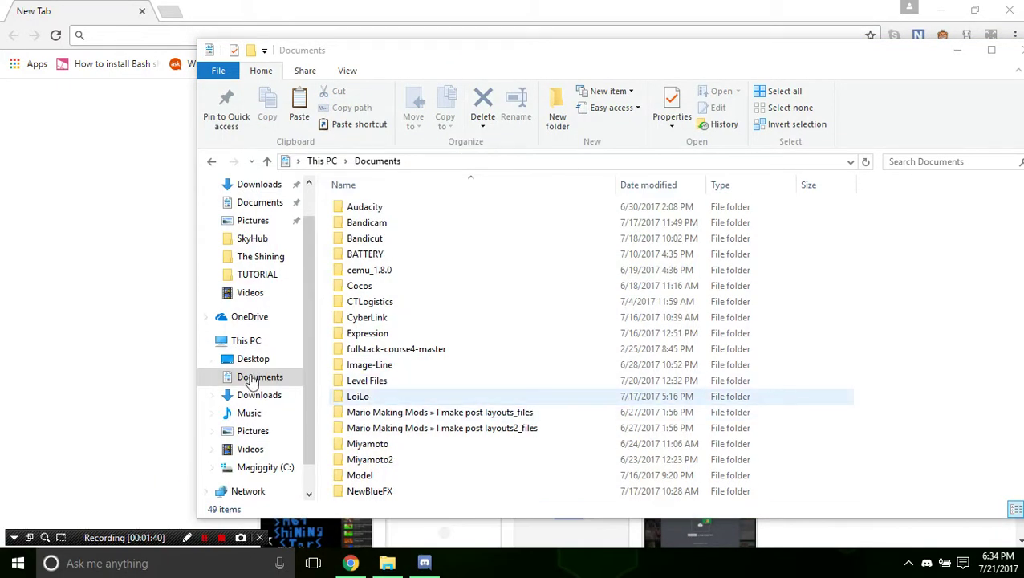
click(113, 369)
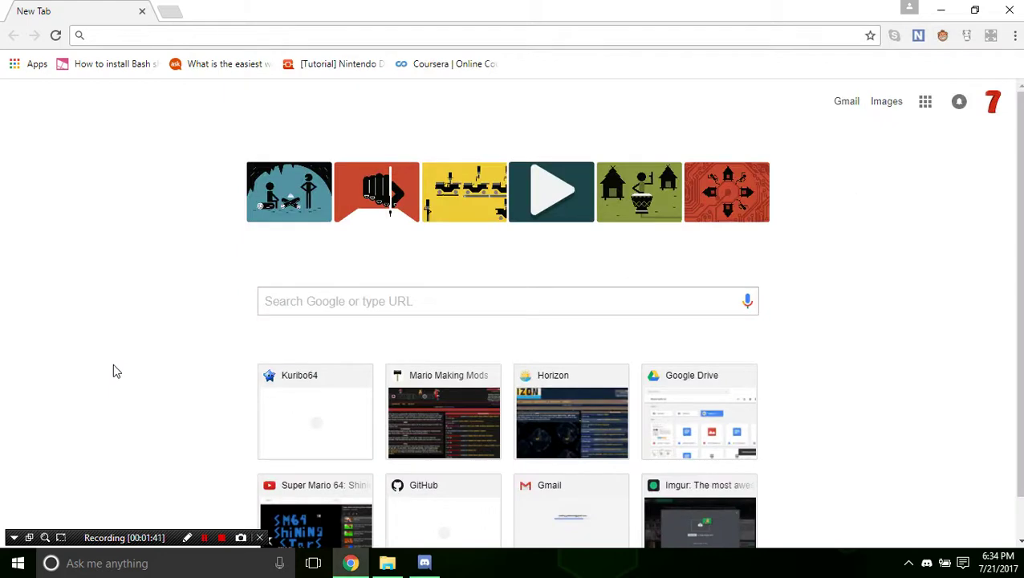
click(389, 564)
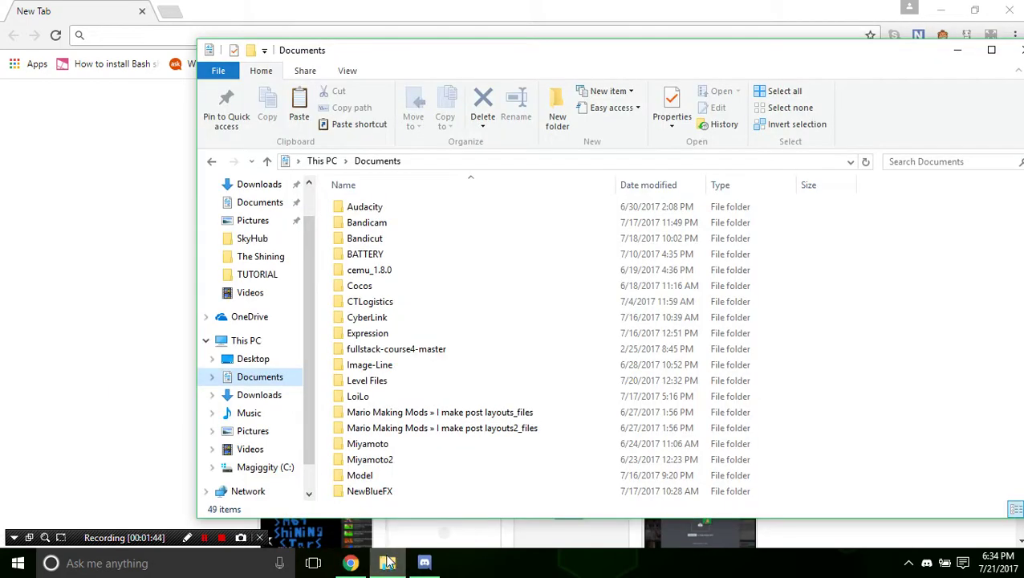
- Open the ModelProPack folder inside the TUTORIAL folder in Documents
scroll(389, 434, down, 6)
click(389, 413)
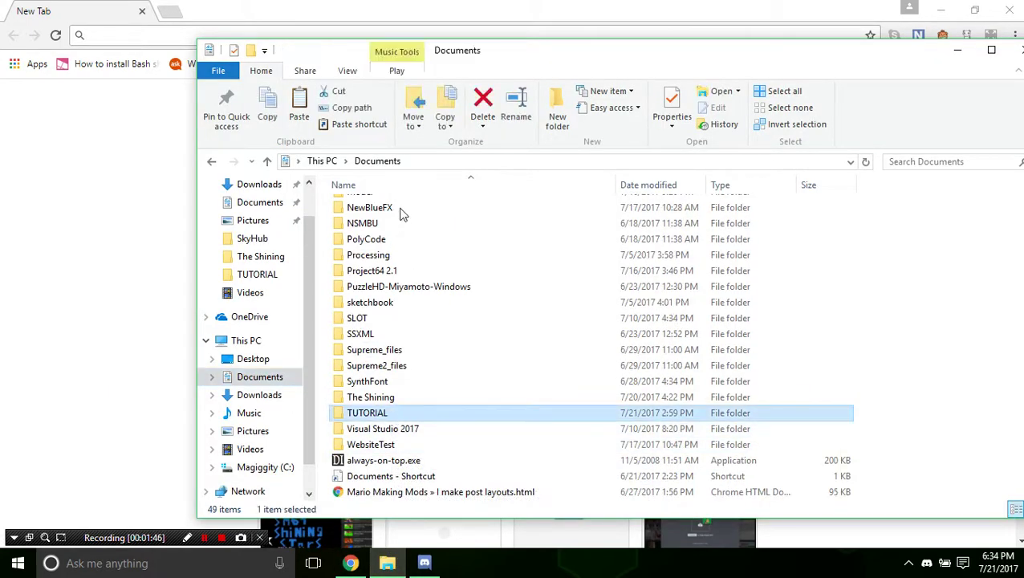
key(Return)
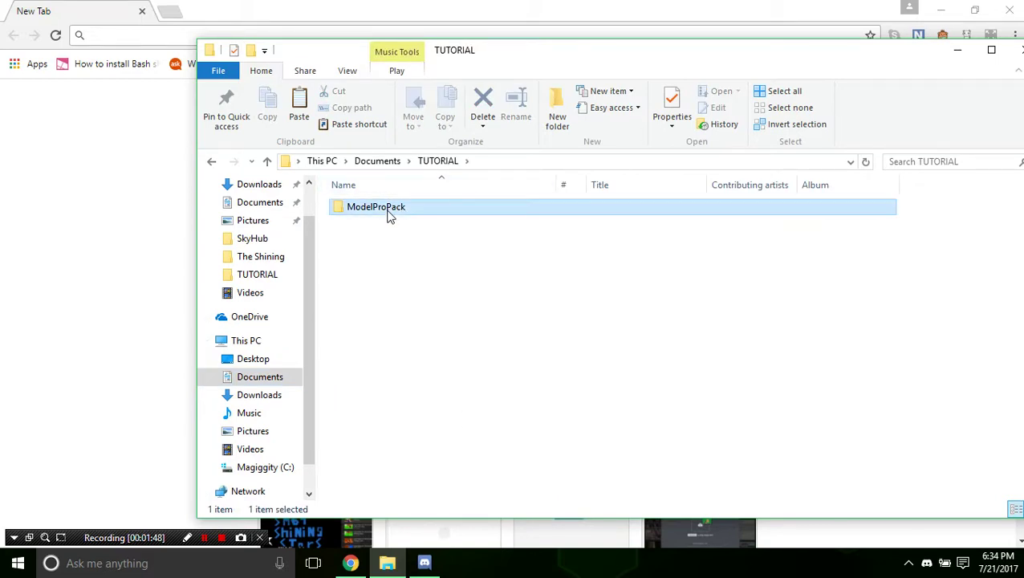
double_click(384, 207)
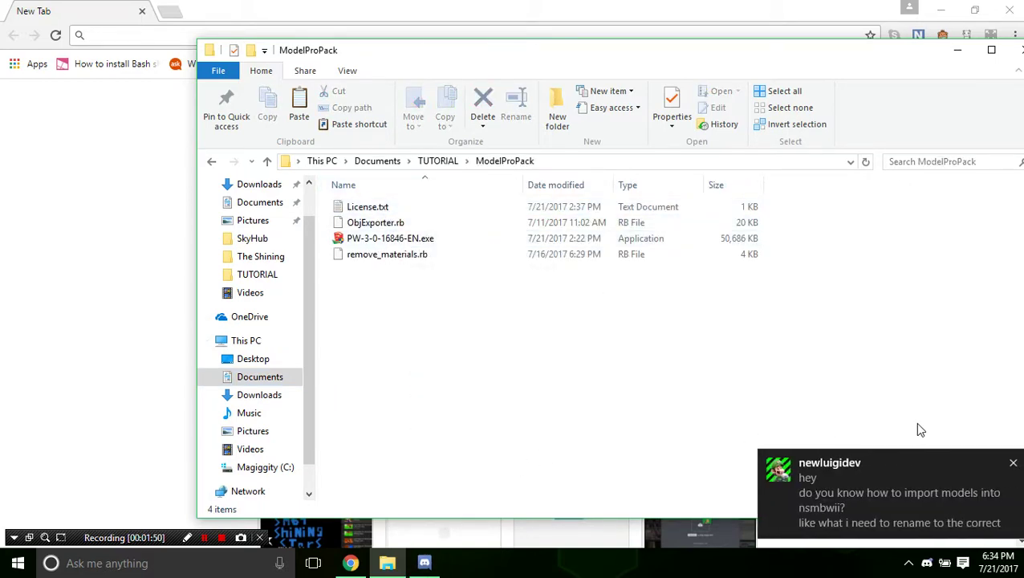
click(1013, 467)
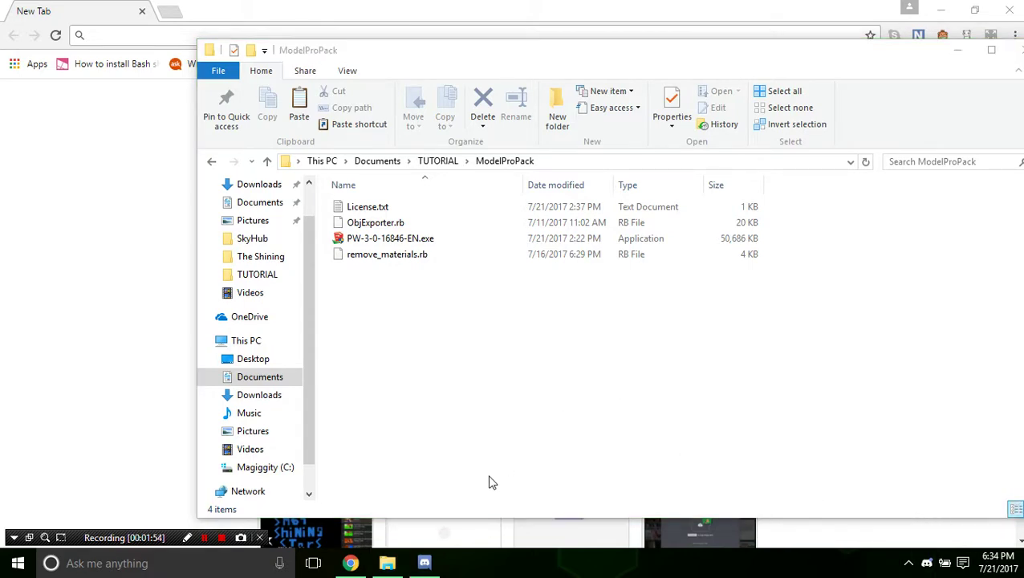
click(424, 562)
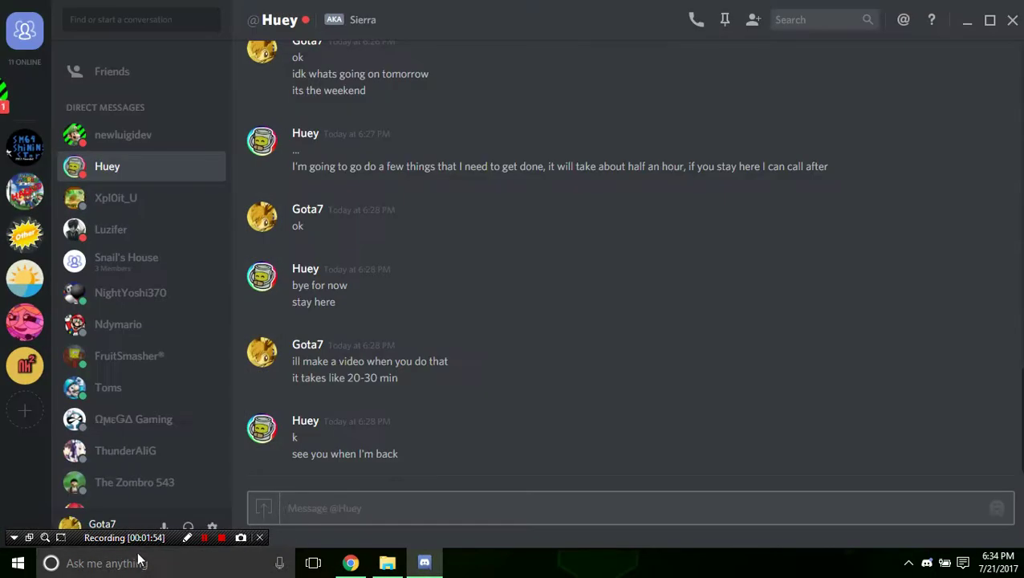
click(70, 517)
click(93, 415)
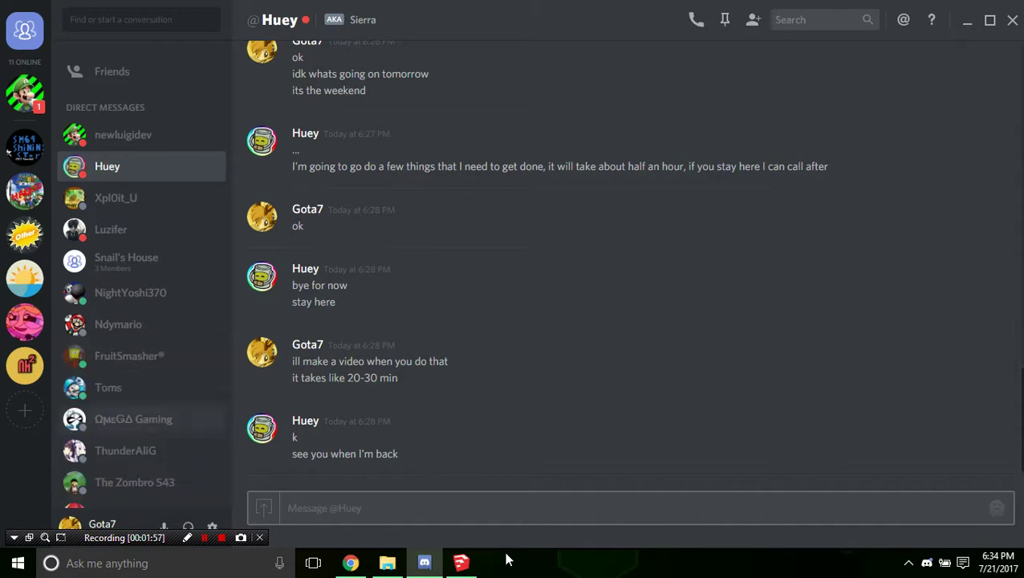
click(426, 558)
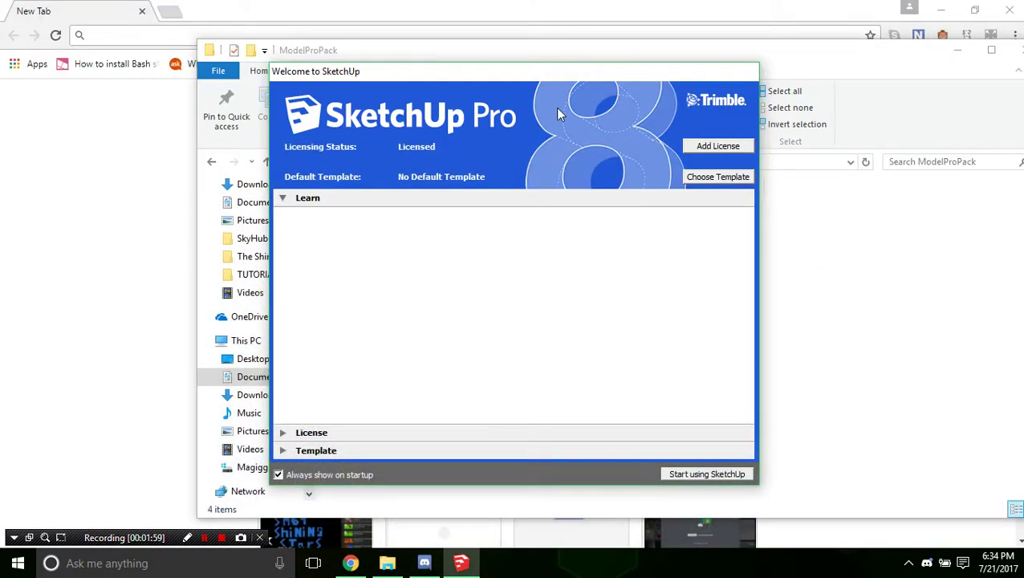
mouse_move(516, 85)
mouse_down()
mouse_move(602, 74)
mouse_move(744, 80)
mouse_move(752, 94)
mouse_up()
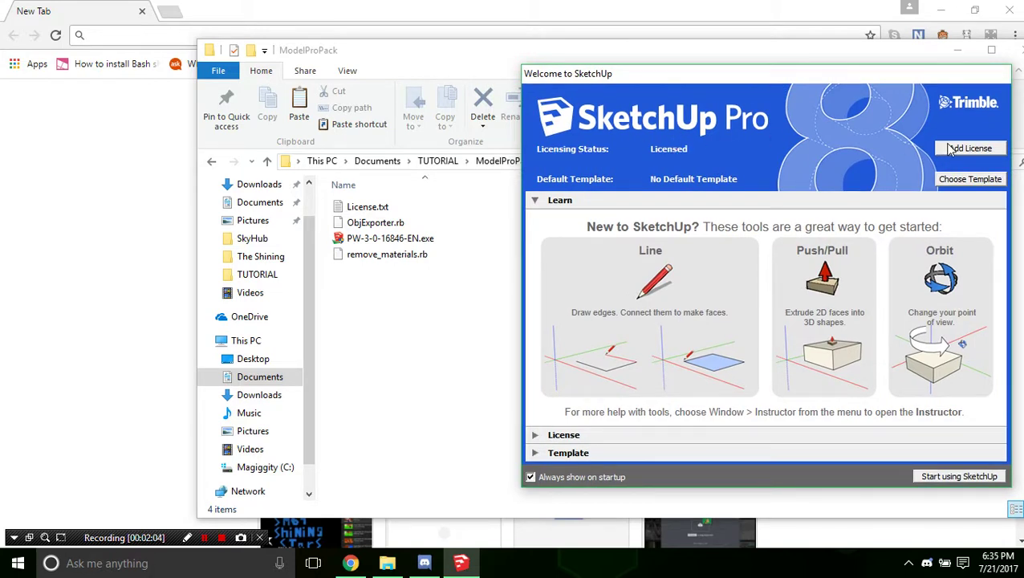
click(970, 149)
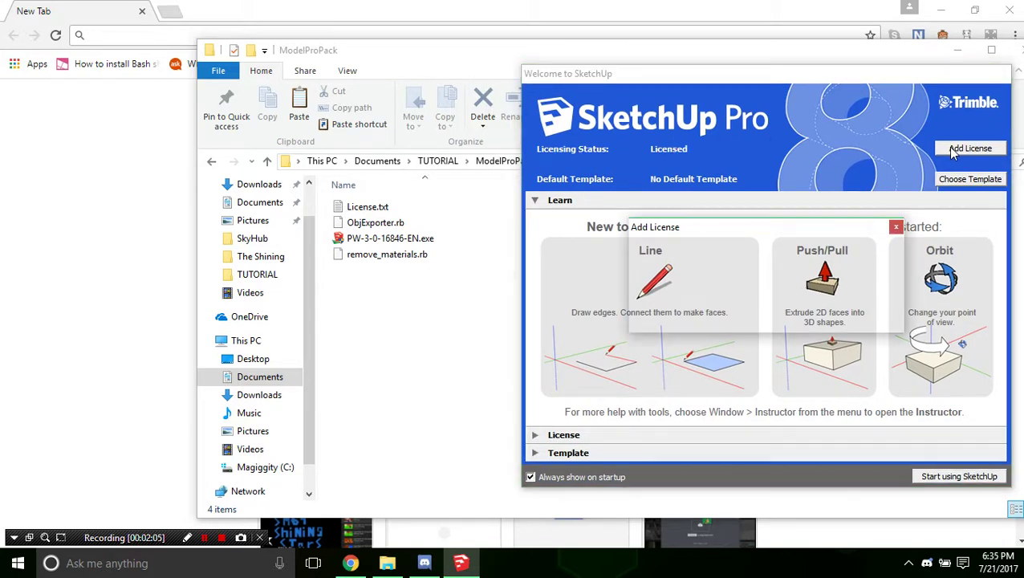
click(369, 208)
double_click(369, 209)
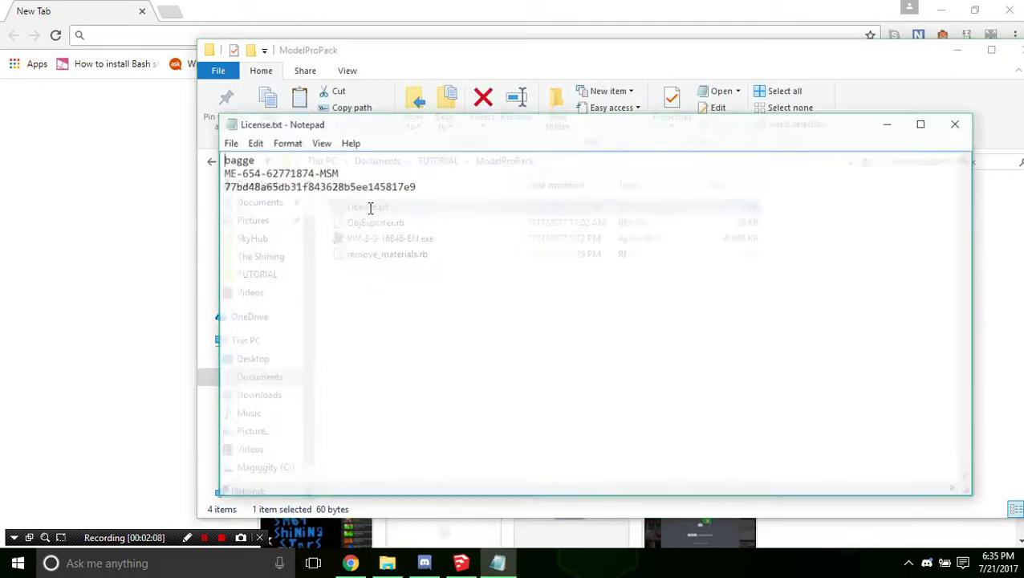
drag(361, 132, 218, 123)
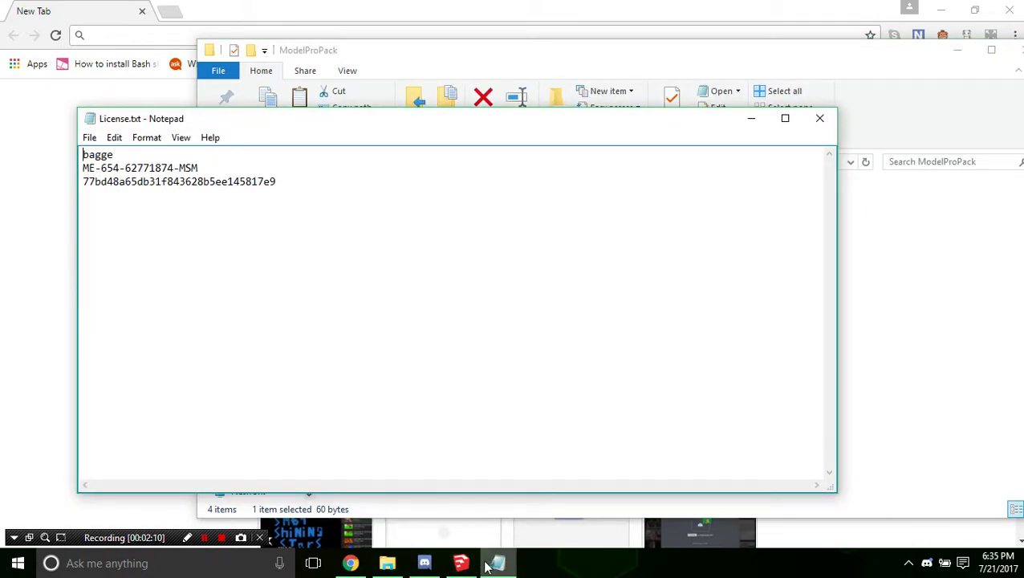
click(463, 563)
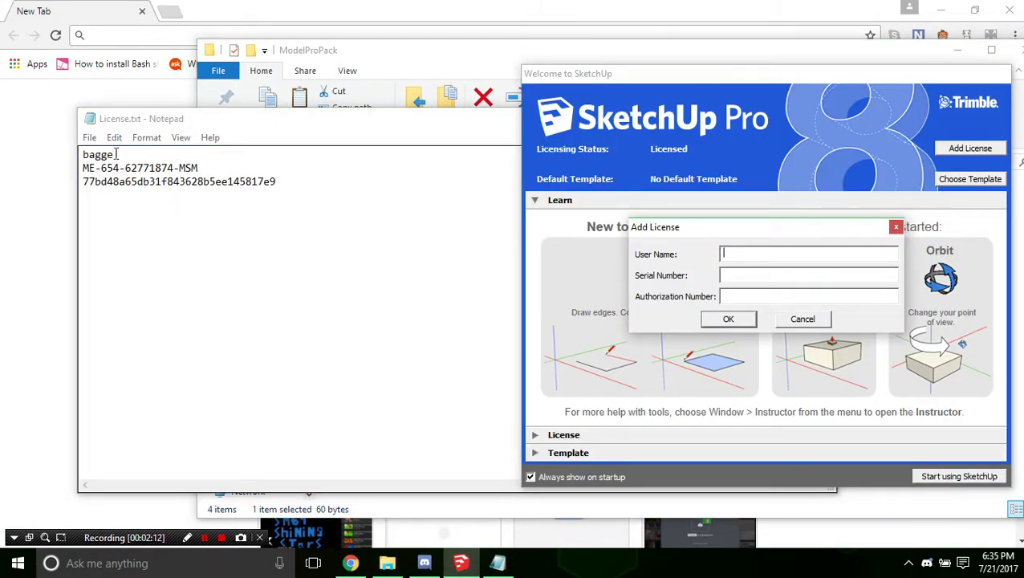
click(796, 255)
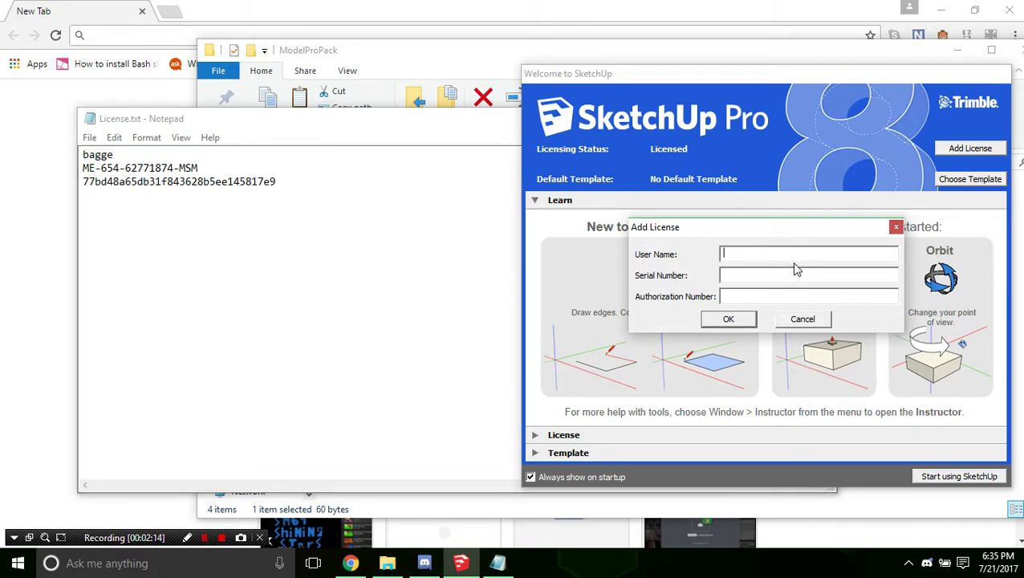
click(897, 228)
click(372, 143)
click(818, 118)
- Look at the registered license details in the SketchUp welcome window
click(537, 434)
click(574, 273)
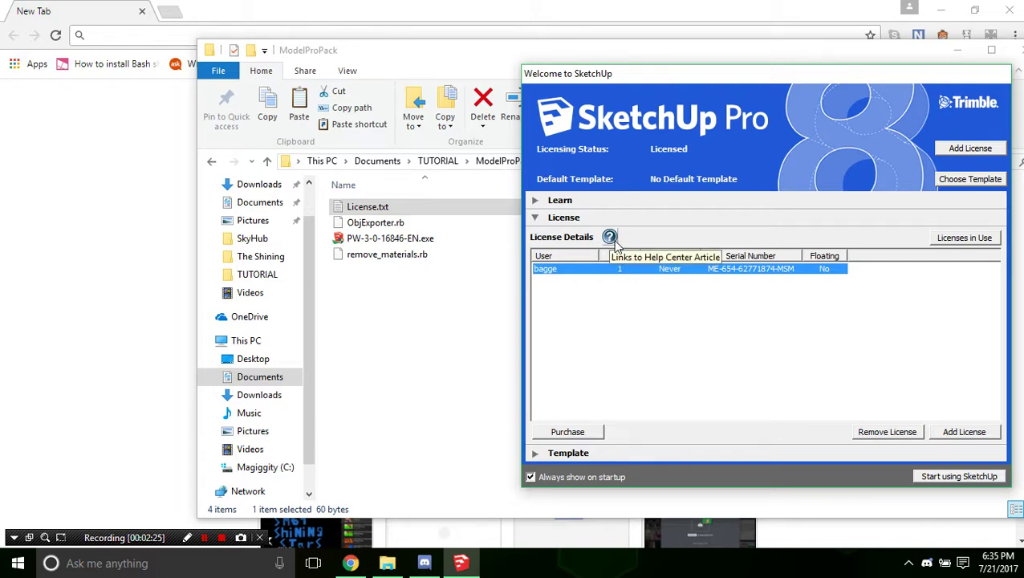
- Choose Simple Template - Feet and Inches as the default template and start using SketchUp
click(536, 454)
click(539, 307)
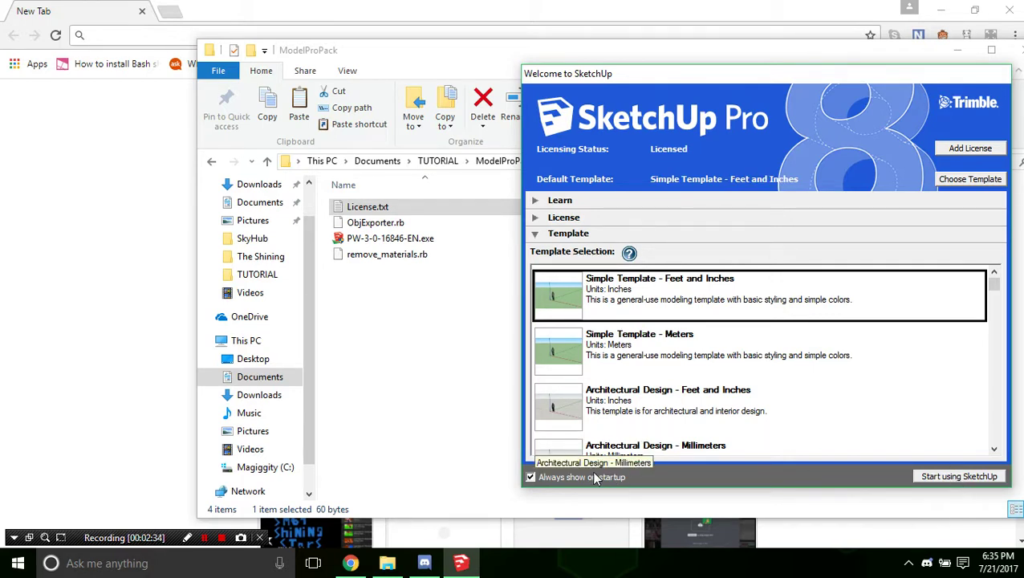
click(927, 476)
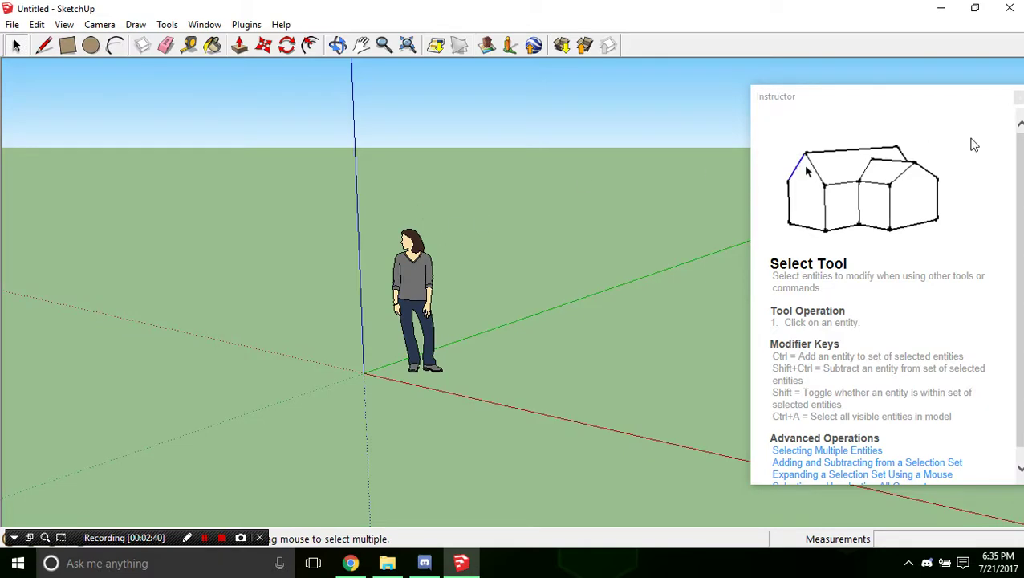
- Close the Instructor window and check the file types offered for 3D model export, leaving the export without saving
click(1018, 96)
middle_drag(164, 105, 410, 145)
click(11, 24)
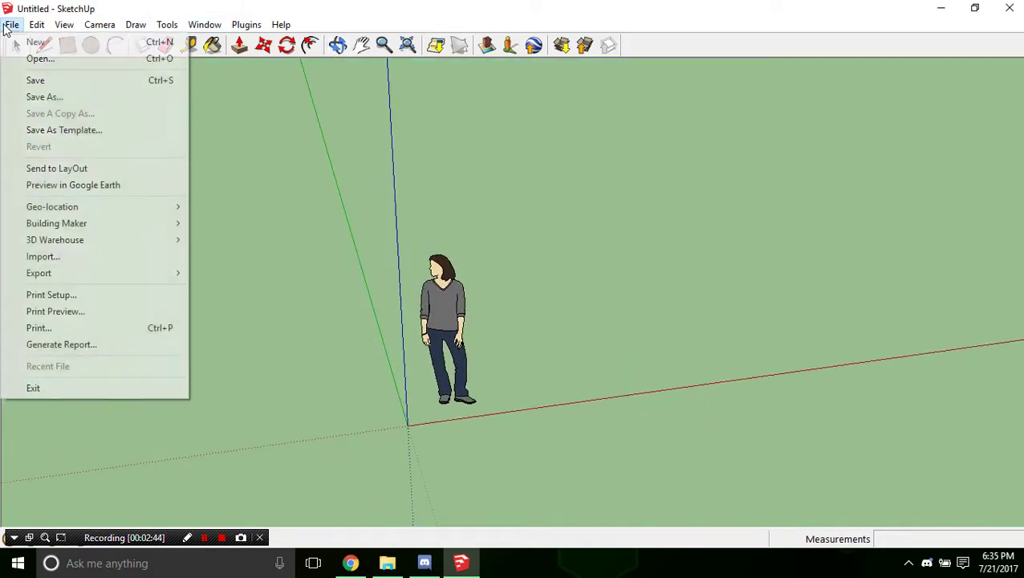
mouse_move(75, 273)
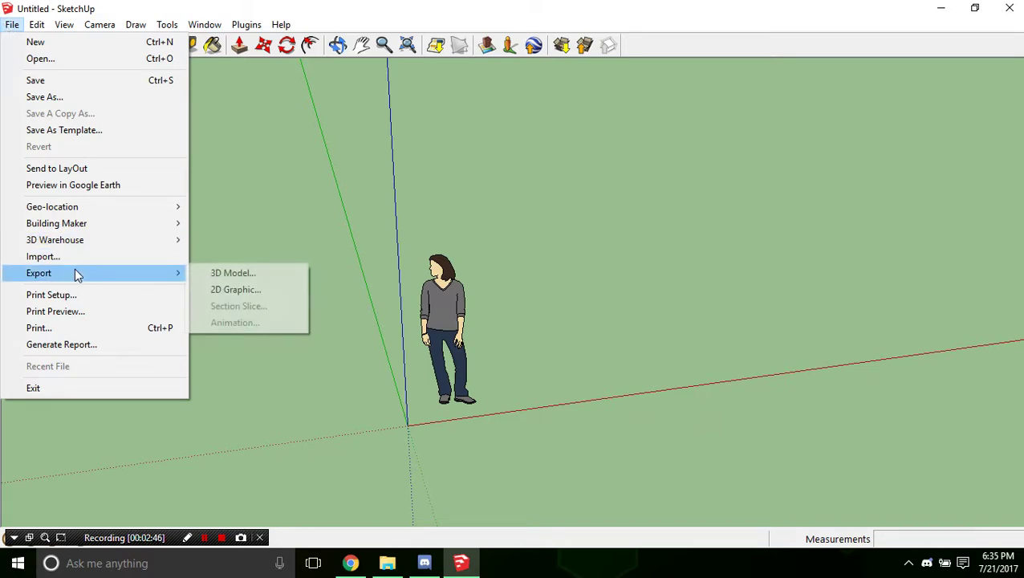
click(206, 273)
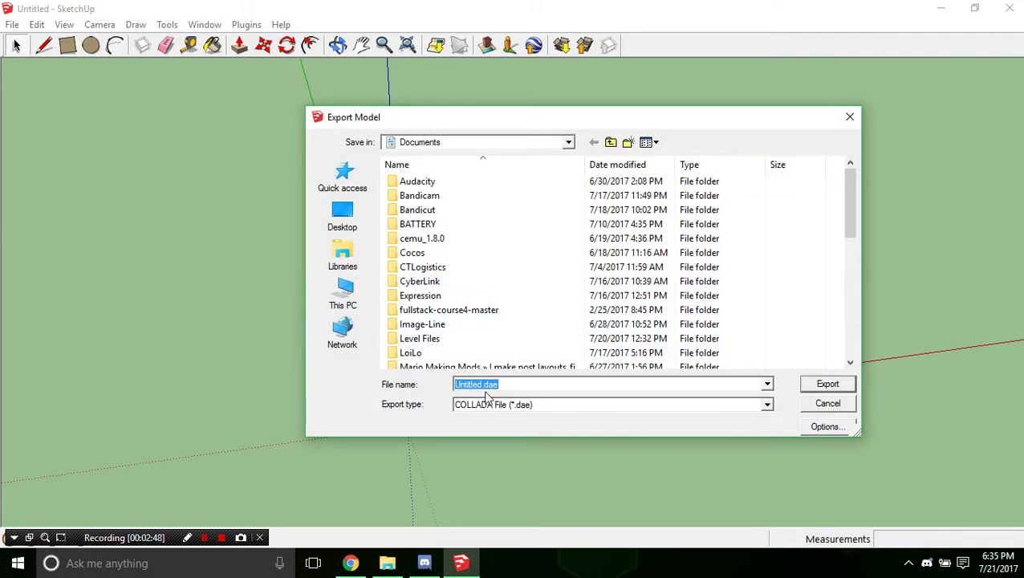
click(499, 406)
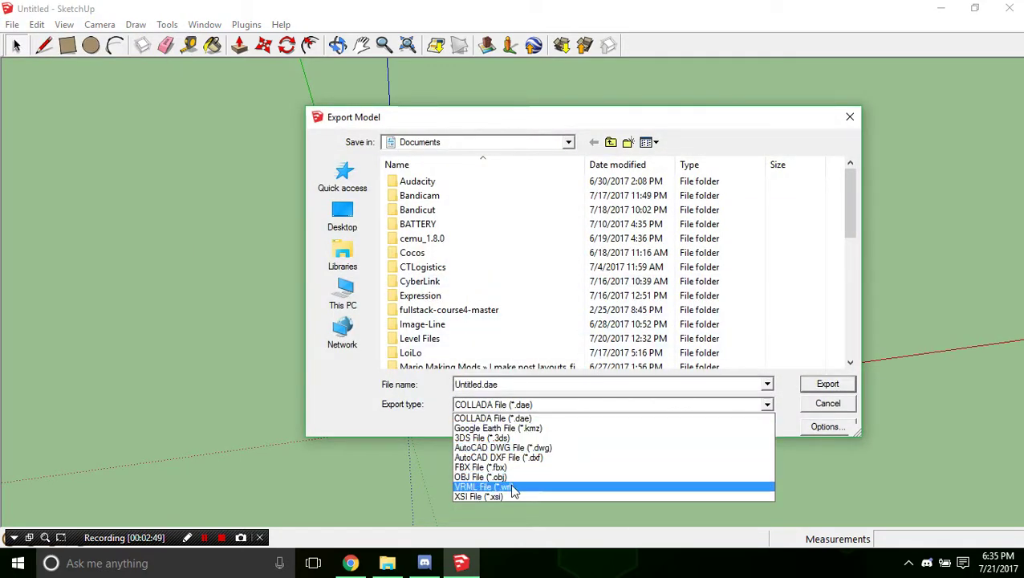
click(513, 418)
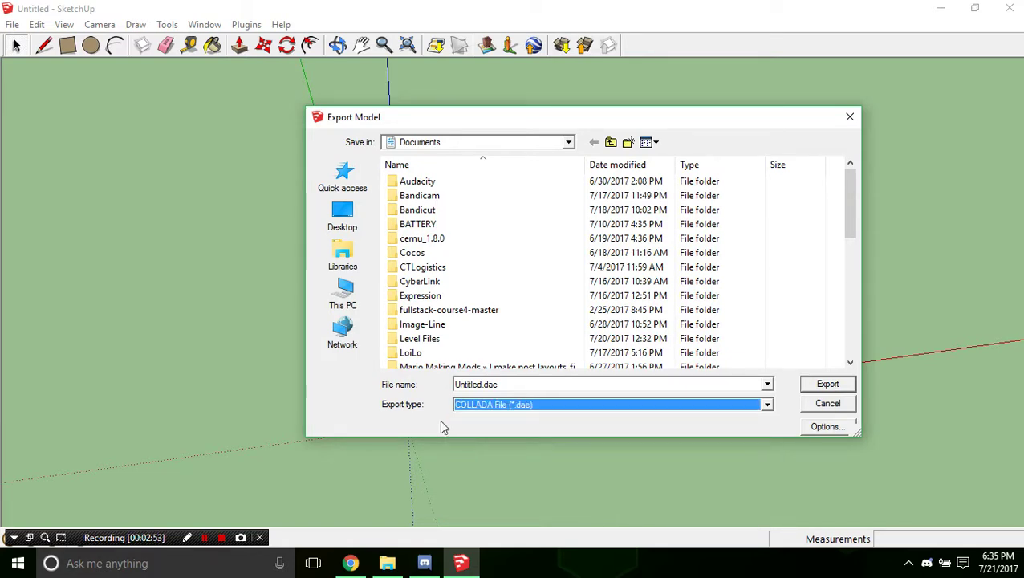
click(827, 404)
- Delete the default person figure from the model
middle_drag(577, 291, 368, 237)
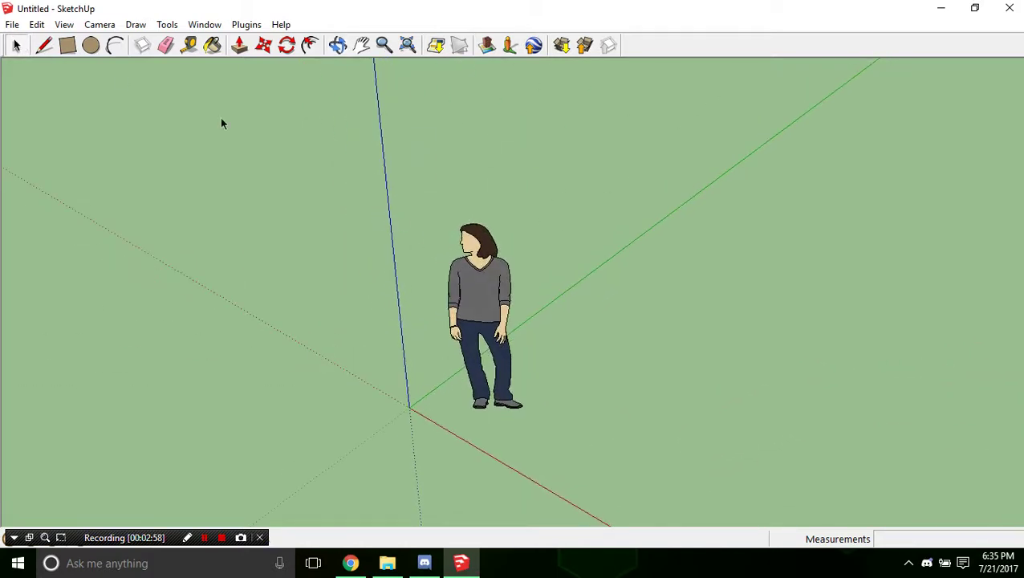
drag(630, 466, 650, 412)
key(Delete)
- Draw a large rectangle on the ground starting at the origin and reverse its face
middle_drag(599, 377, 474, 313)
click(67, 46)
click(449, 288)
click(865, 213)
mouse_move(865, 213)
middle_down()
mouse_move(792, 285)
mouse_move(706, 441)
mouse_move(617, 318)
middle_up()
right_click(614, 336)
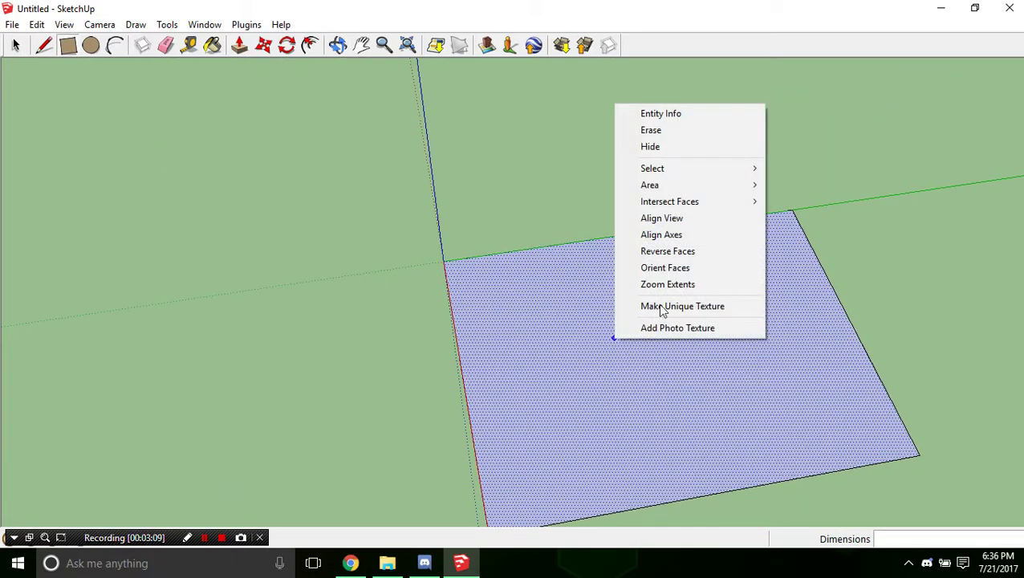
click(676, 252)
- Draw a rectangle about 9' 4" by 6' 2" inside the large face and raise it with Push/Pull
middle_drag(736, 246, 207, 110)
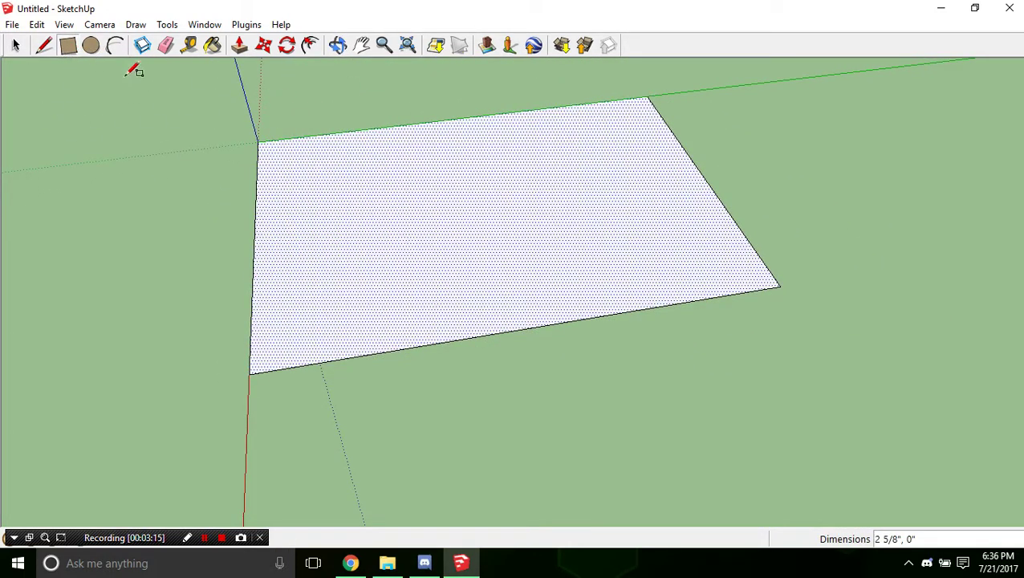
click(442, 267)
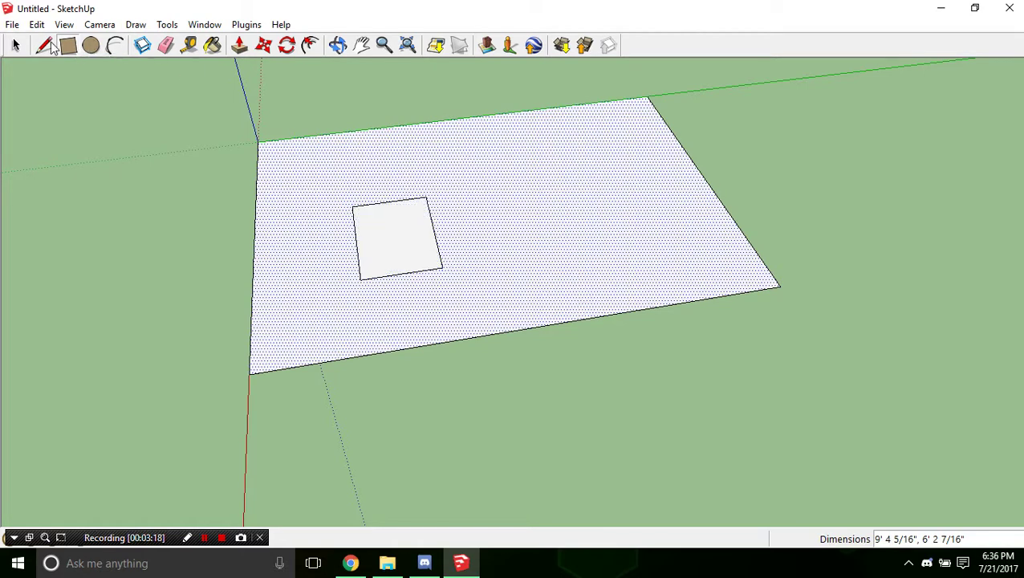
click(240, 45)
click(359, 214)
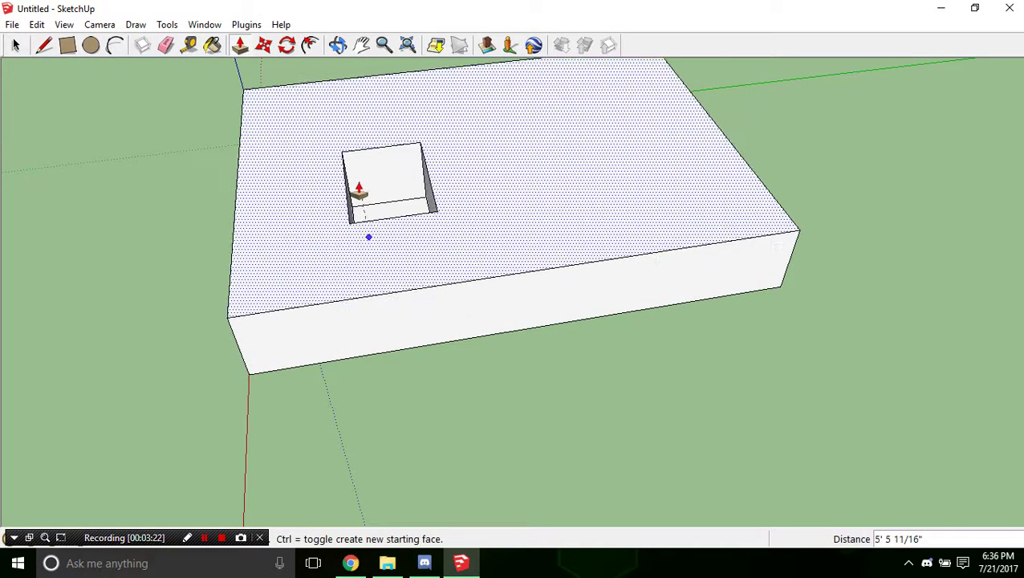
key(Escape)
click(391, 249)
click(387, 187)
middle_drag(388, 186, 205, 463)
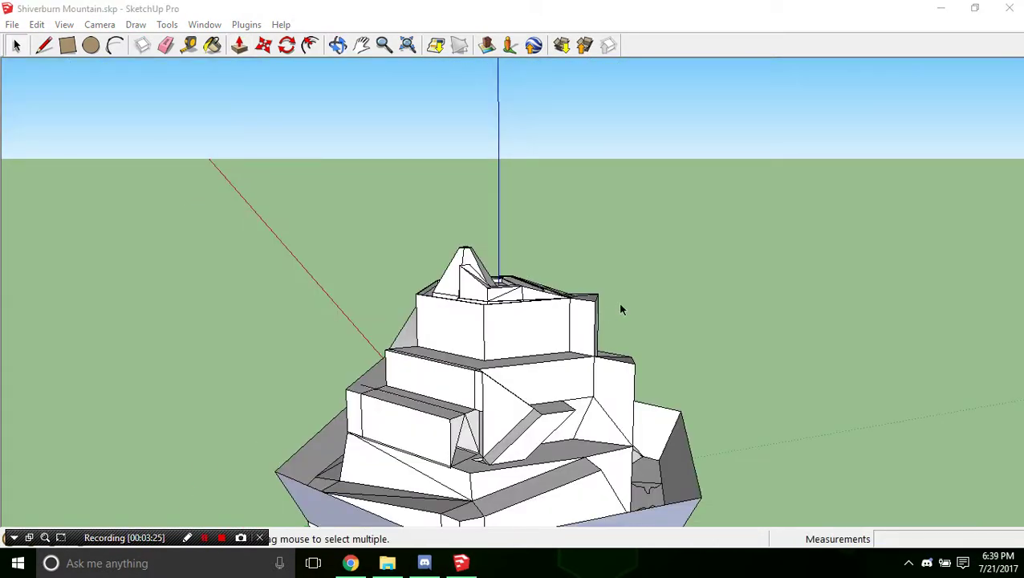
- Examine the untextured Shiverburn Mountain model from several sides and close up around its summit
middle_drag(622, 320, 516, 435)
middle_drag(581, 381, 394, 155)
scroll(697, 297, up, 3)
middle_drag(697, 297, 574, 246)
scroll(505, 265, up, 3)
middle_drag(505, 265, 530, 253)
scroll(514, 319, down, 3)
scroll(509, 258, up, 4)
scroll(424, 208, up, 2)
middle_drag(418, 195, 597, 357)
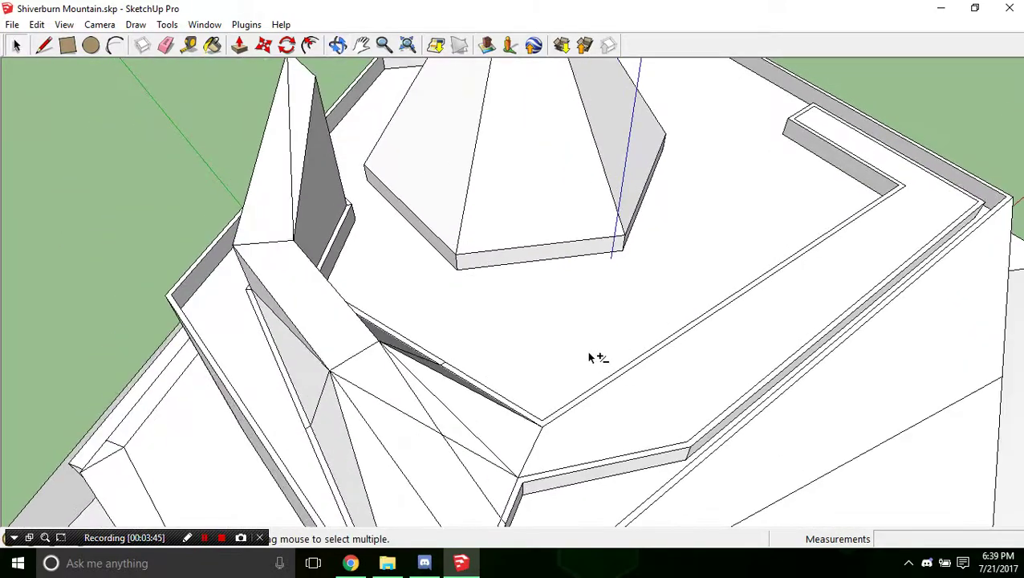
- Try painting the floor around the summit cone with Material6, undo it and close the Materials window
click(212, 46)
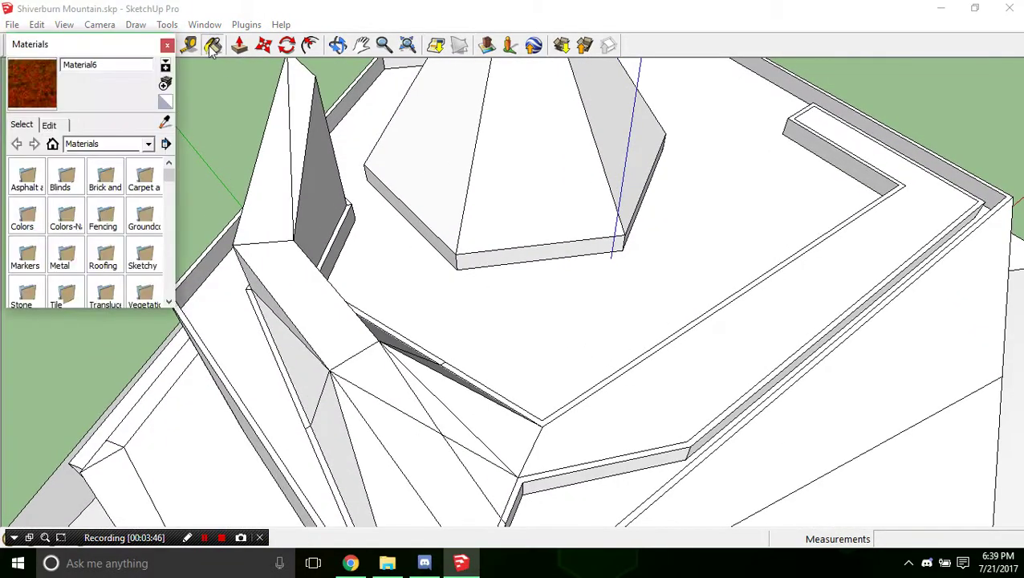
click(459, 275)
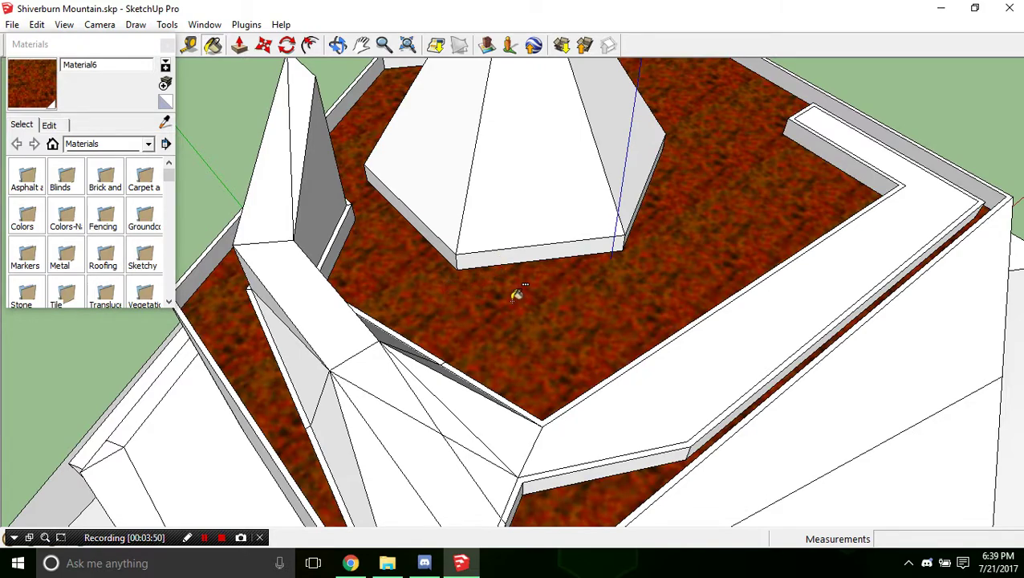
key(ctrl+z)
click(167, 48)
middle_drag(313, 353, 531, 402)
scroll(569, 437, up, 5)
scroll(569, 437, down, 10)
mouse_move(569, 438)
middle_down()
mouse_move(515, 343)
mouse_move(504, 349)
mouse_move(515, 434)
mouse_move(548, 421)
mouse_move(444, 370)
mouse_move(646, 537)
mouse_move(601, 469)
mouse_move(376, 439)
middle_up()
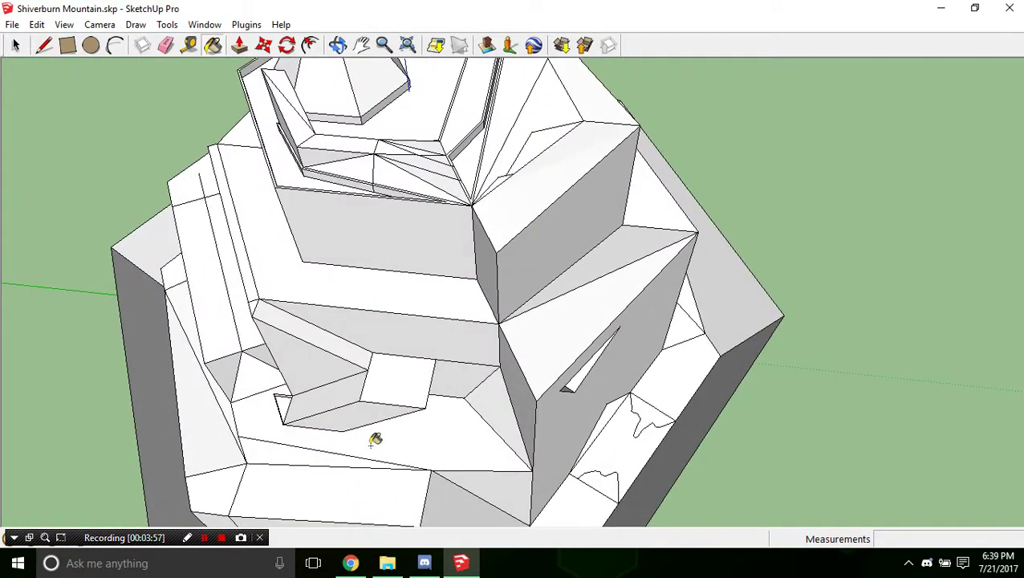
click(203, 538)
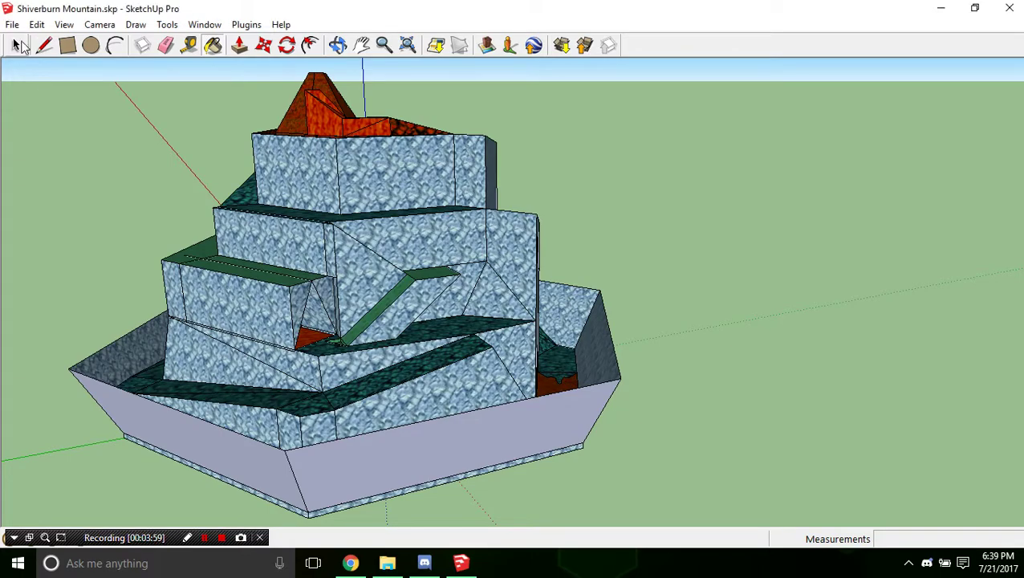
- Examine the textured mountain from all sides, including its rock walls, green terraces, ramps and lava summit
click(20, 46)
middle_drag(174, 269, 347, 383)
scroll(606, 185, up, 6)
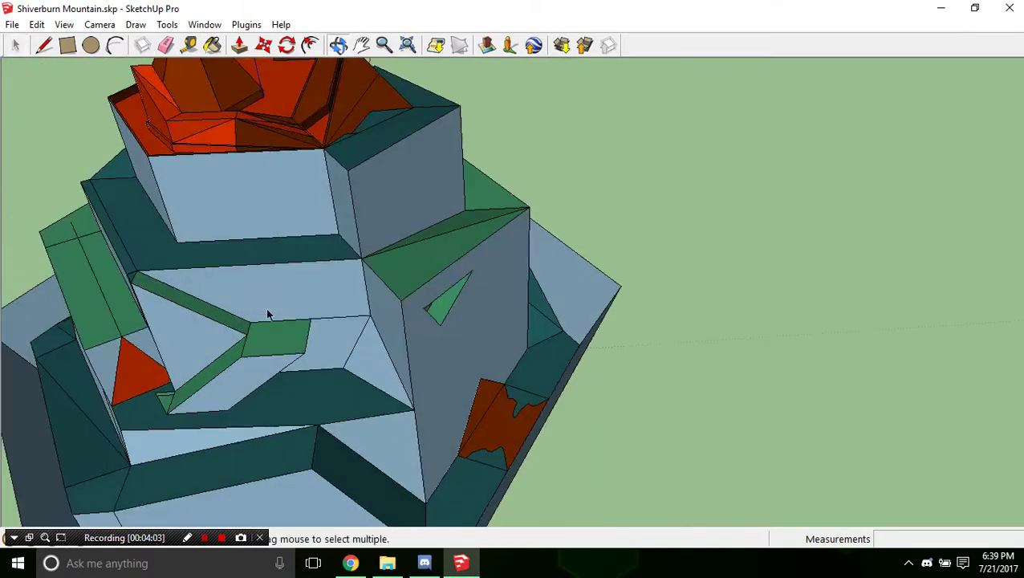
scroll(283, 311, down, 4)
scroll(396, 272, up, 6)
middle_drag(391, 274, 416, 256)
scroll(566, 291, up, 4)
scroll(565, 291, down, 2)
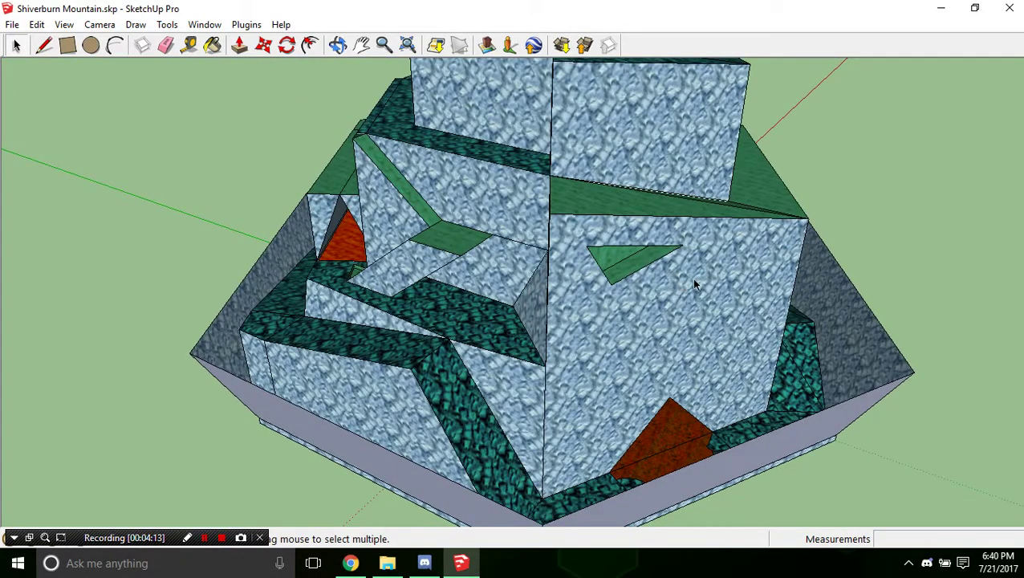
middle_drag(754, 259, 681, 384)
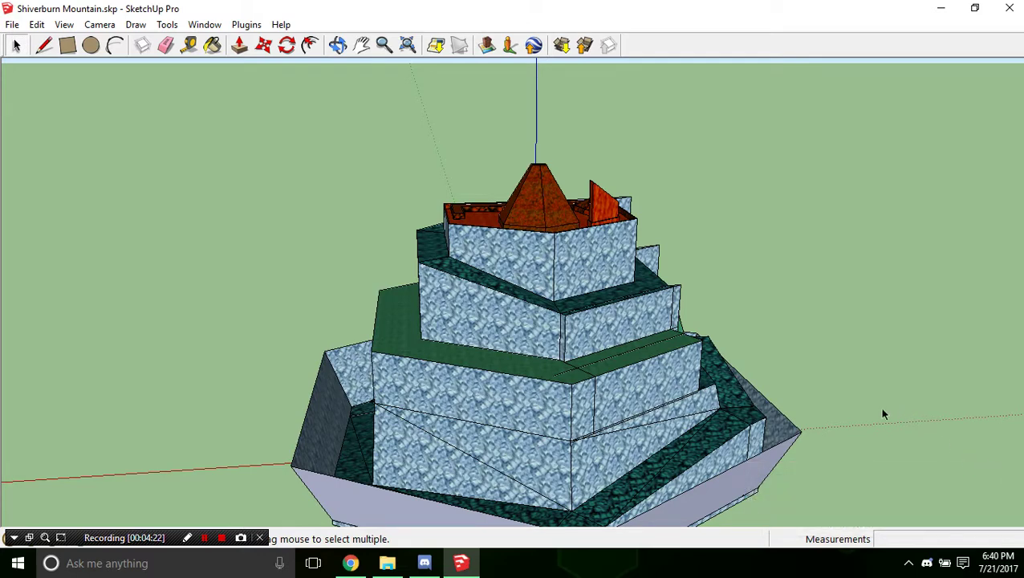
scroll(835, 403, up, 8)
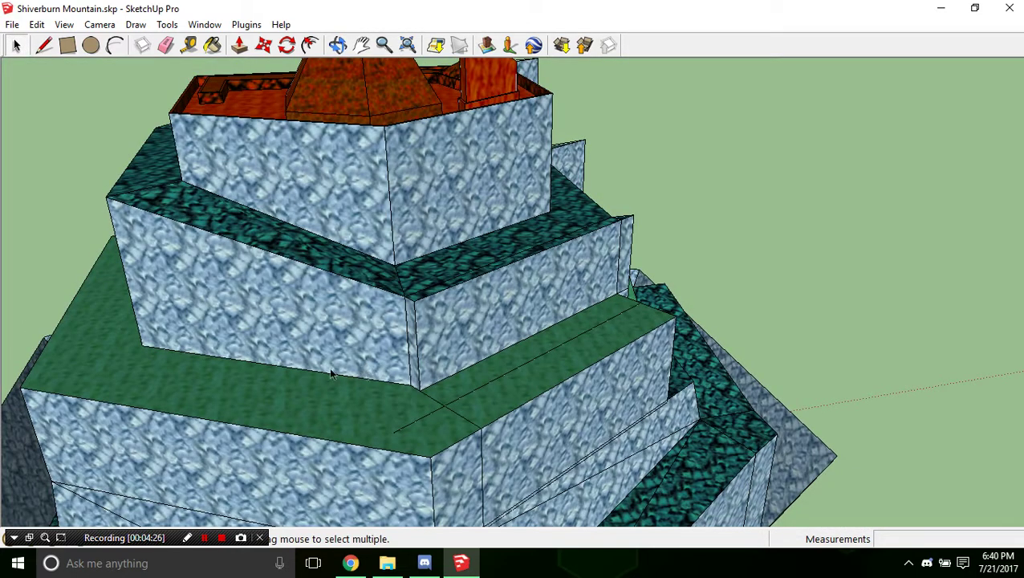
middle_drag(367, 366, 448, 259)
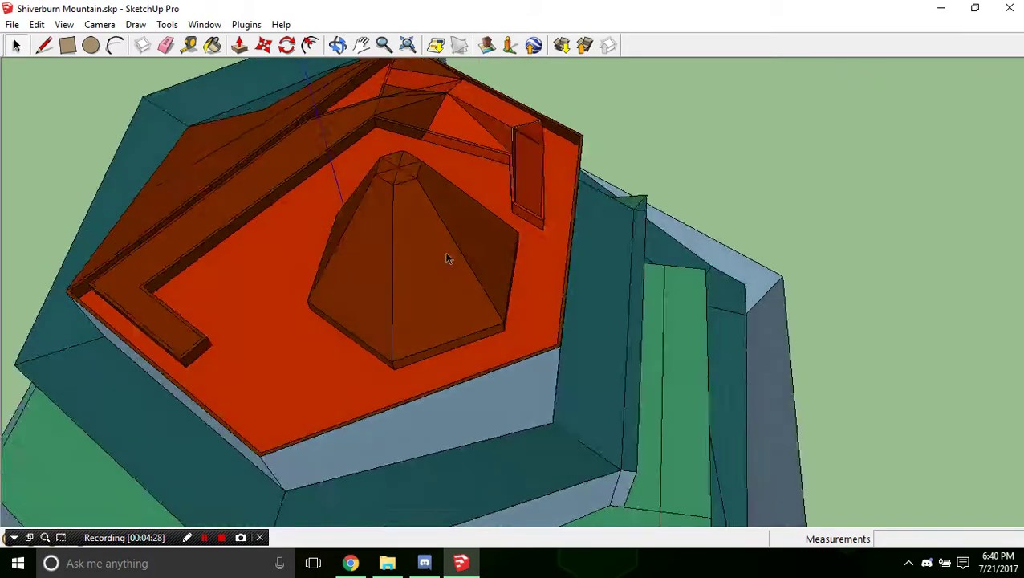
middle_drag(399, 202, 427, 320)
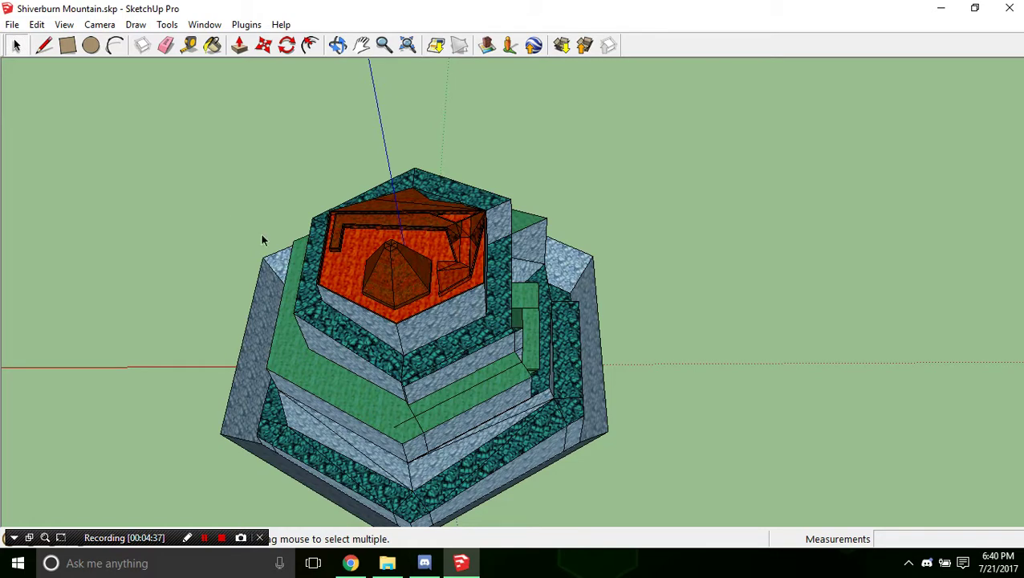
middle_drag(452, 307, 595, 381)
middle_drag(580, 431, 496, 247)
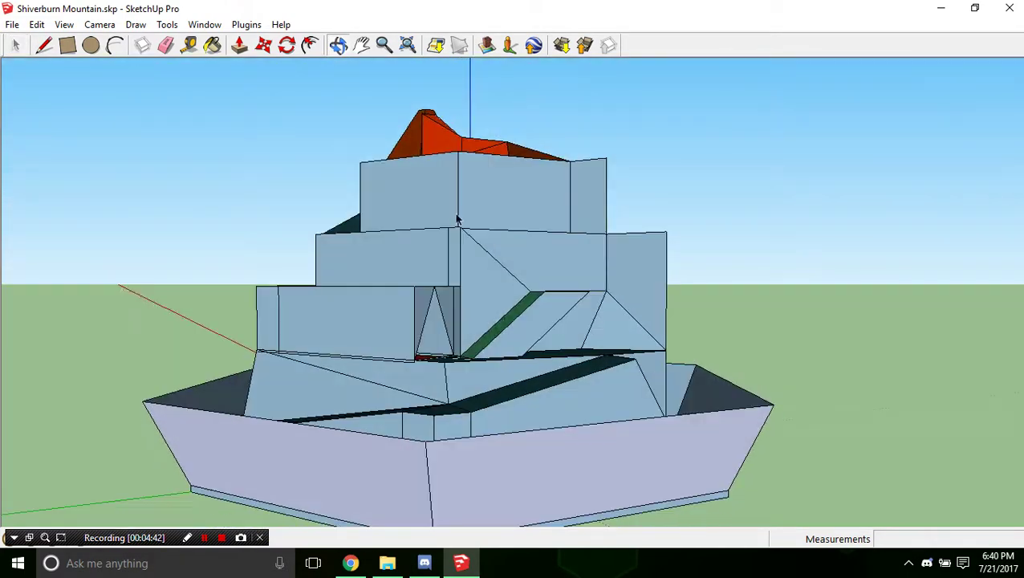
scroll(316, 288, down, 3)
middle_drag(316, 288, 625, 334)
scroll(625, 335, down, 4)
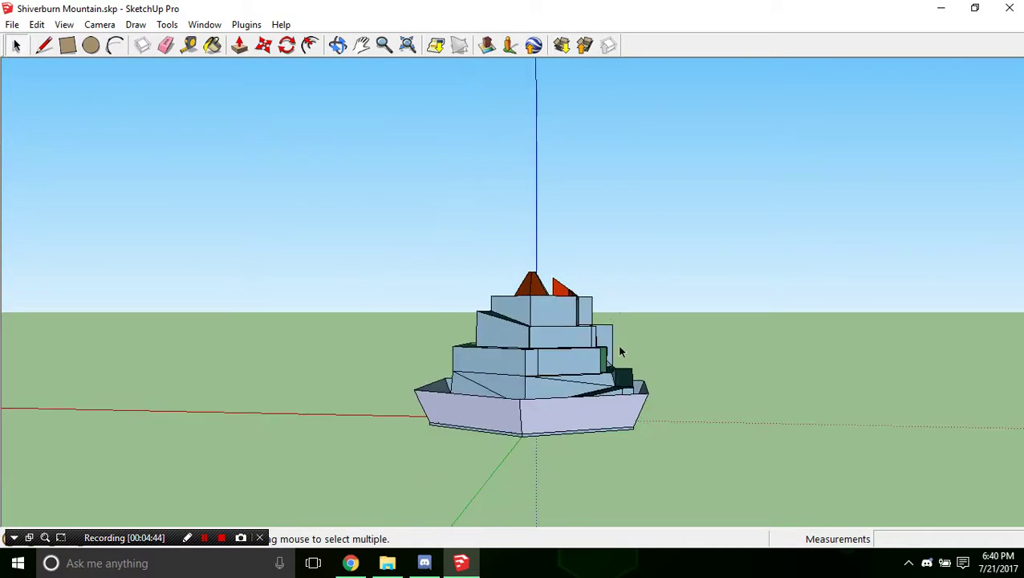
- Select the whole mountain and check the directions offered for Flip Along, without applying one
triple_click(529, 359)
right_click(537, 354)
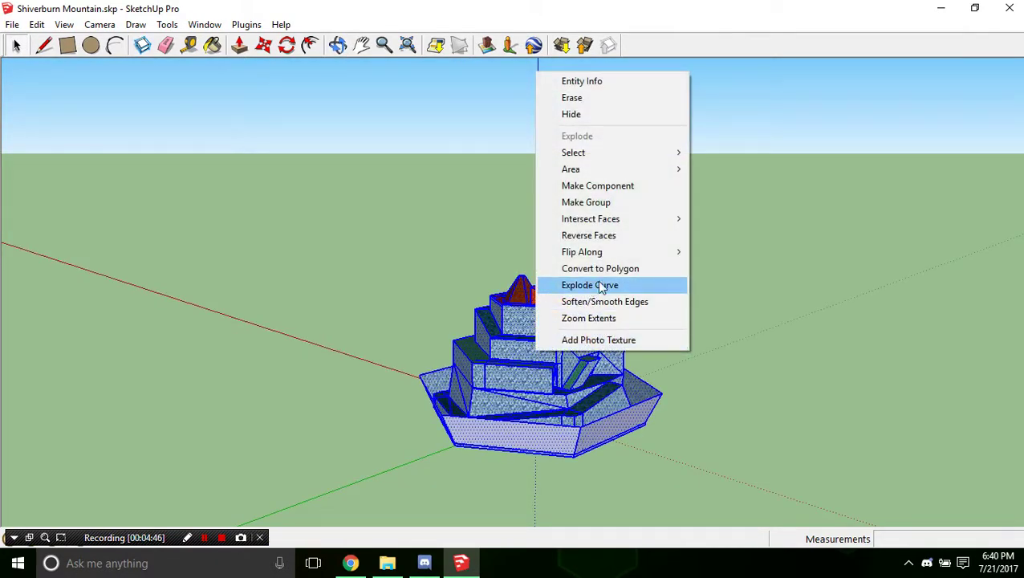
mouse_move(608, 251)
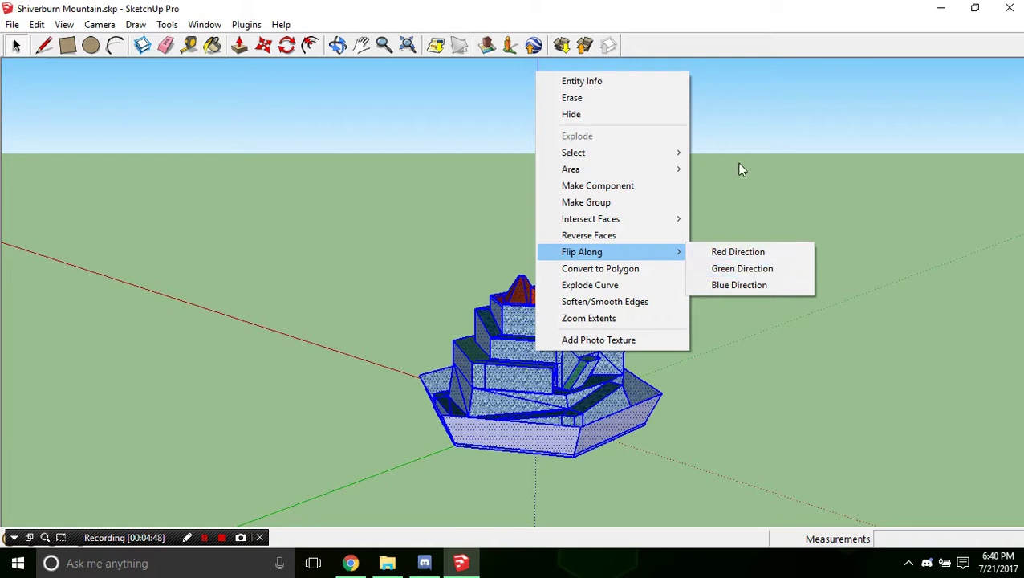
key(Escape)
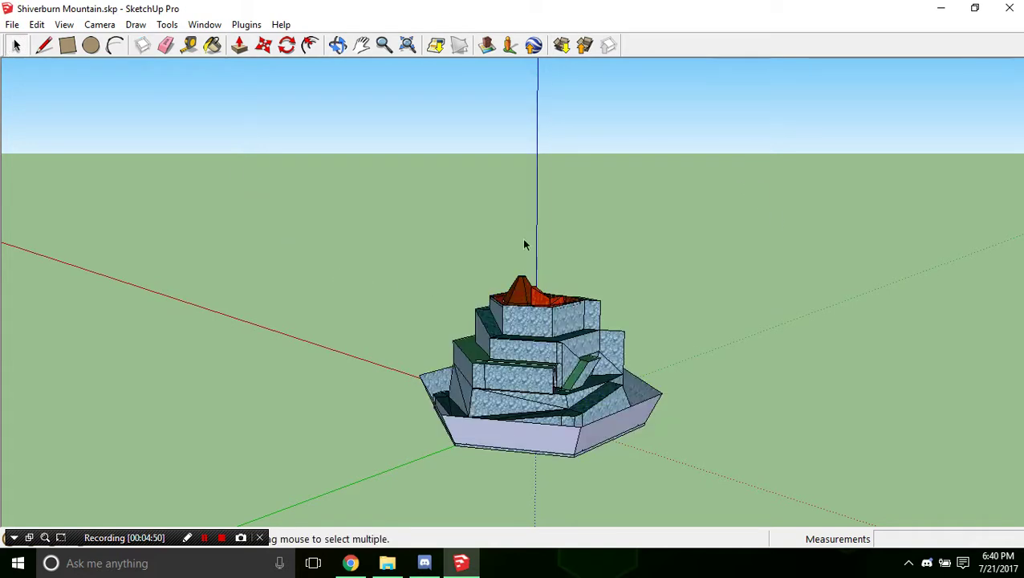
- Start a 3D model export and create and open a folder named MODEL inside the TUTORIAL folder
mouse_move(281, 24)
middle_drag(420, 325, 495, 372)
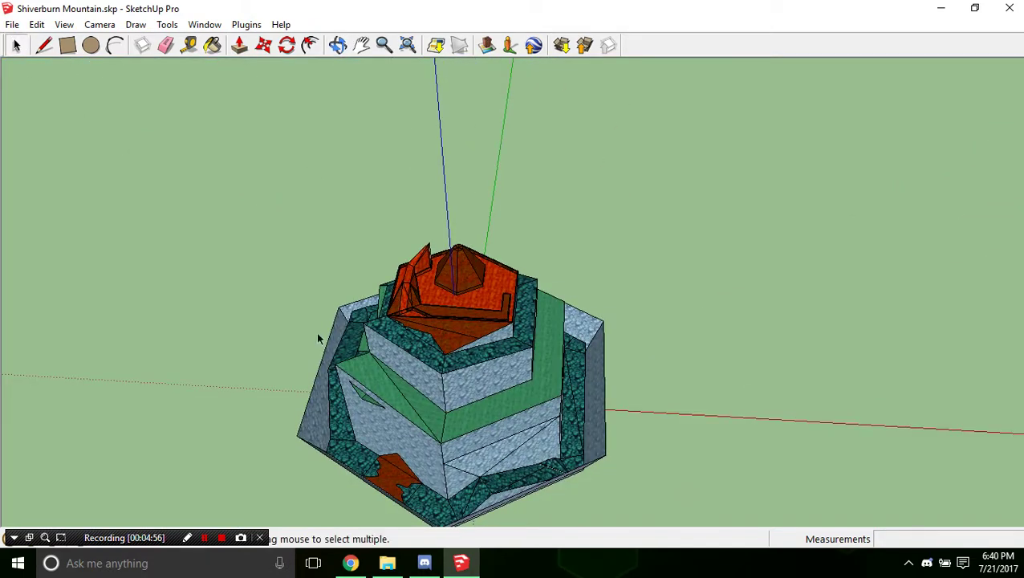
click(12, 25)
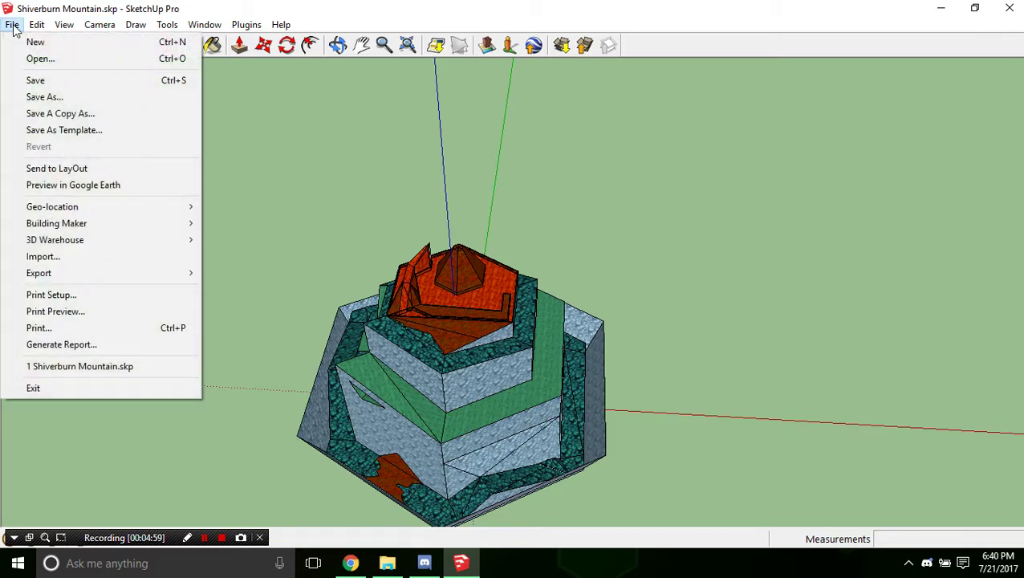
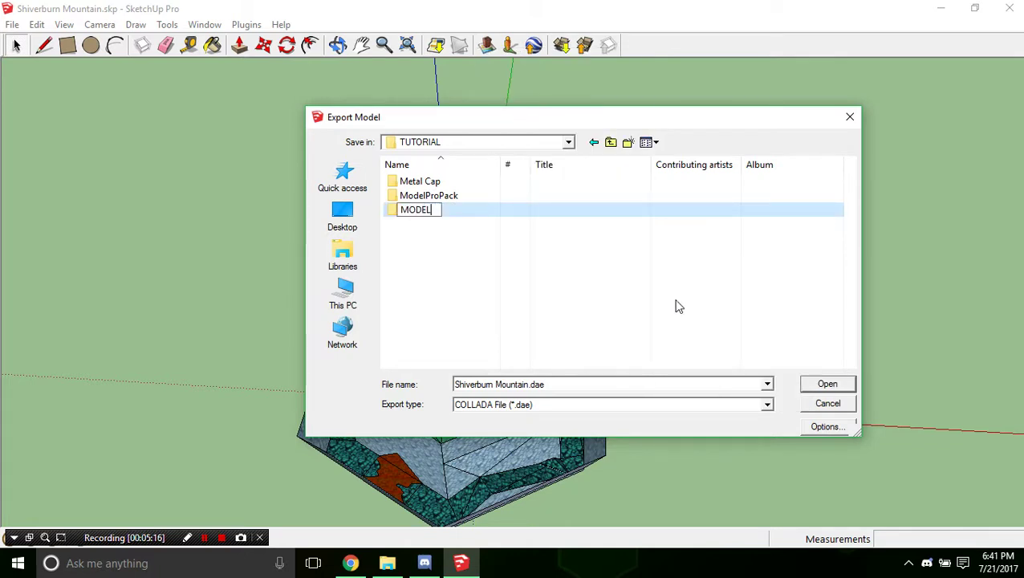
click(610, 295)
double_click(437, 199)
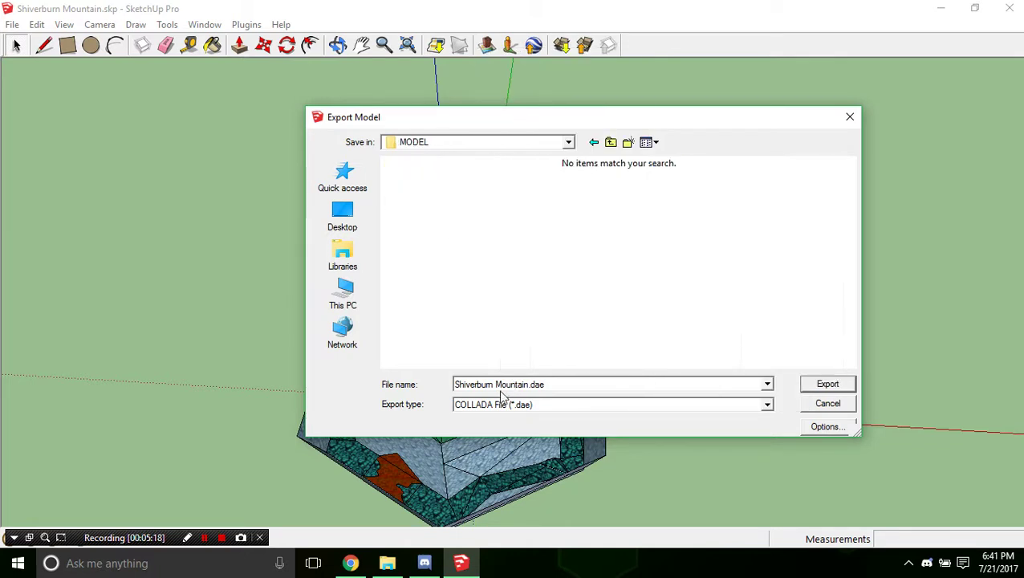
- Export the mountain as an OBJ file named Shiverburn_Mountain.obj and dismiss the export results
click(497, 385)
click(528, 404)
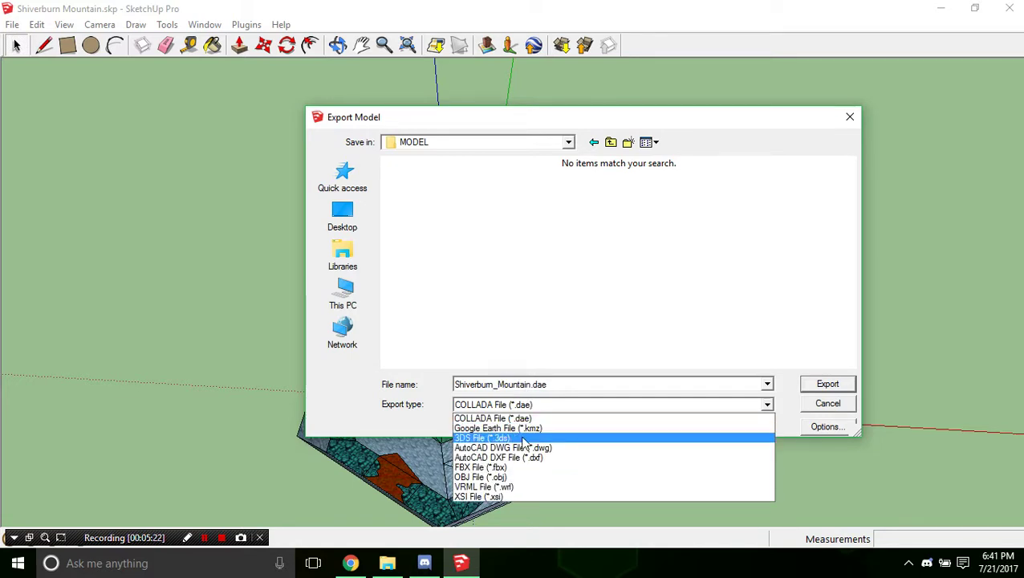
click(515, 477)
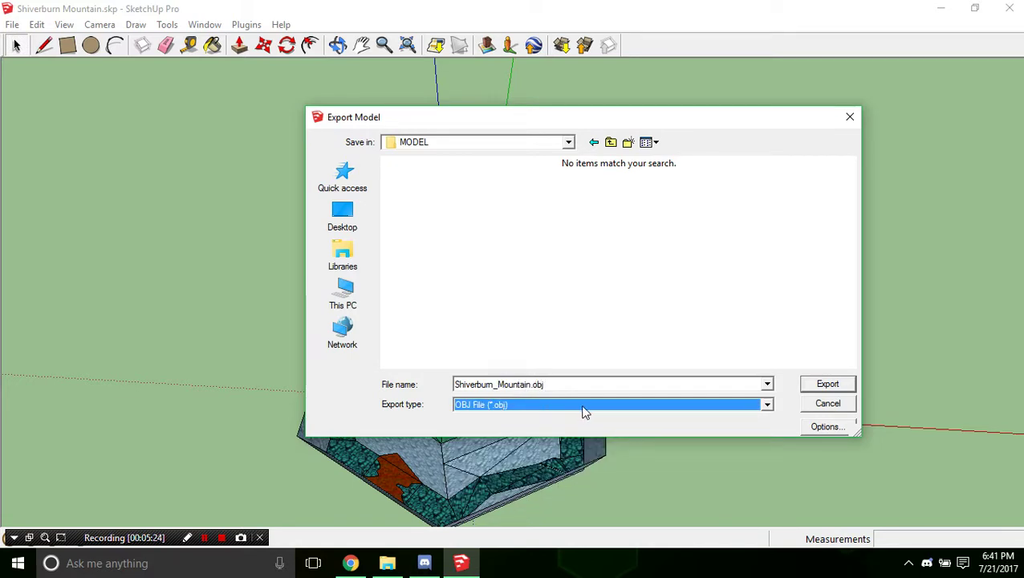
click(835, 386)
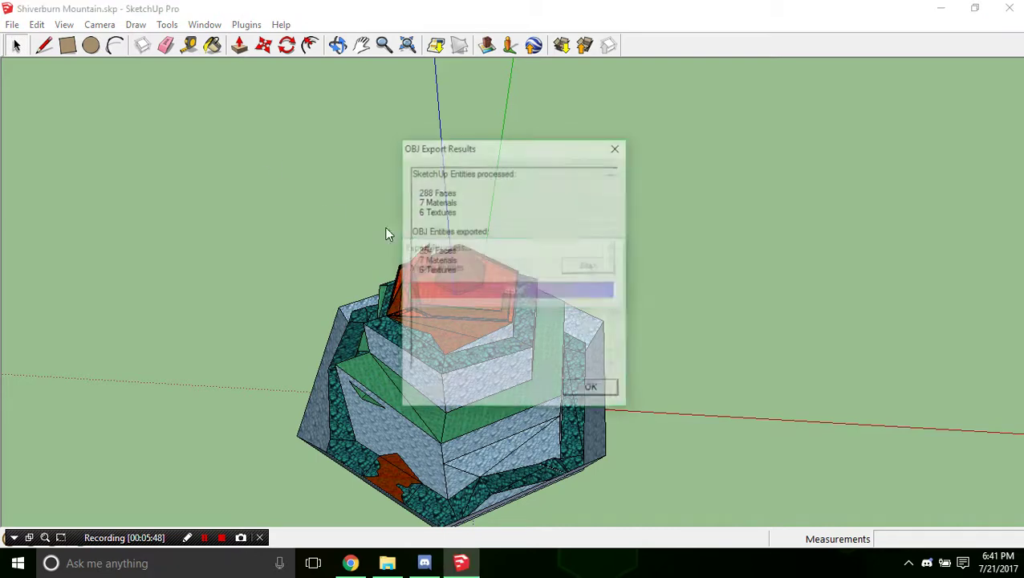
click(593, 390)
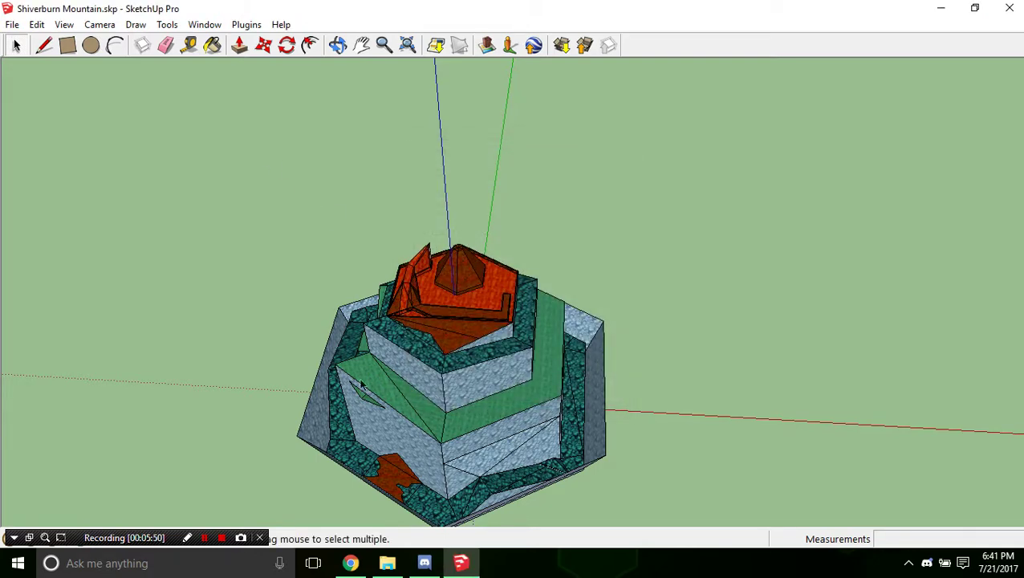
- Switch to File Explorer, open the MODEL folder and check the exported Shiverburn_Mountain.mtl and Shiverburn_Mountain.obj files
middle_drag(386, 321, 482, 361)
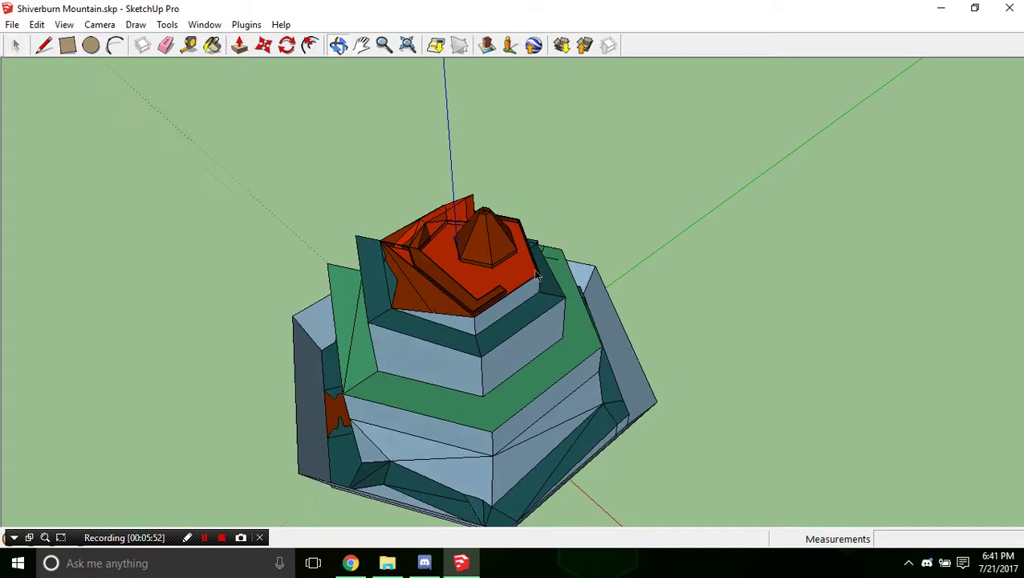
click(387, 563)
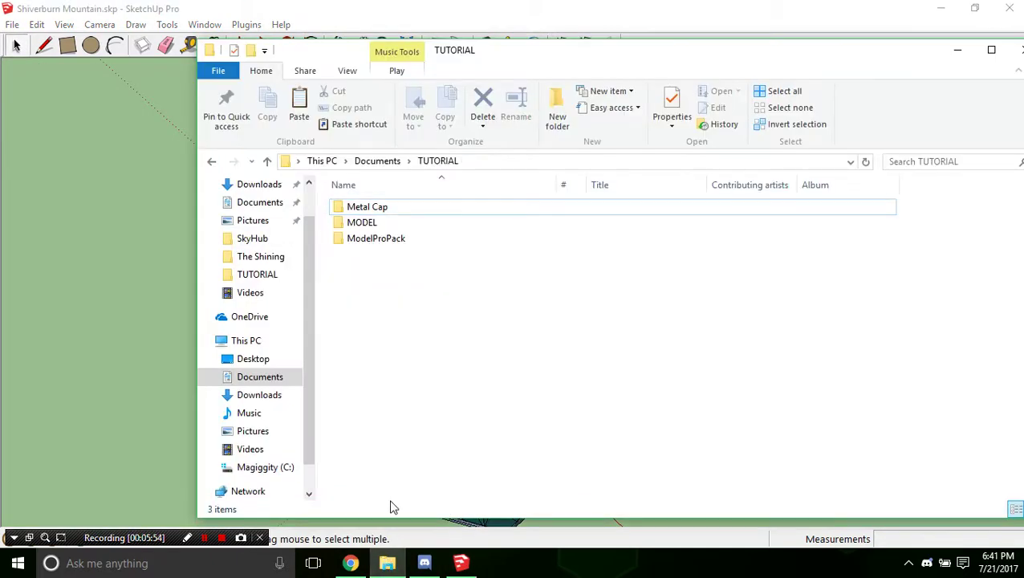
double_click(388, 223)
click(463, 265)
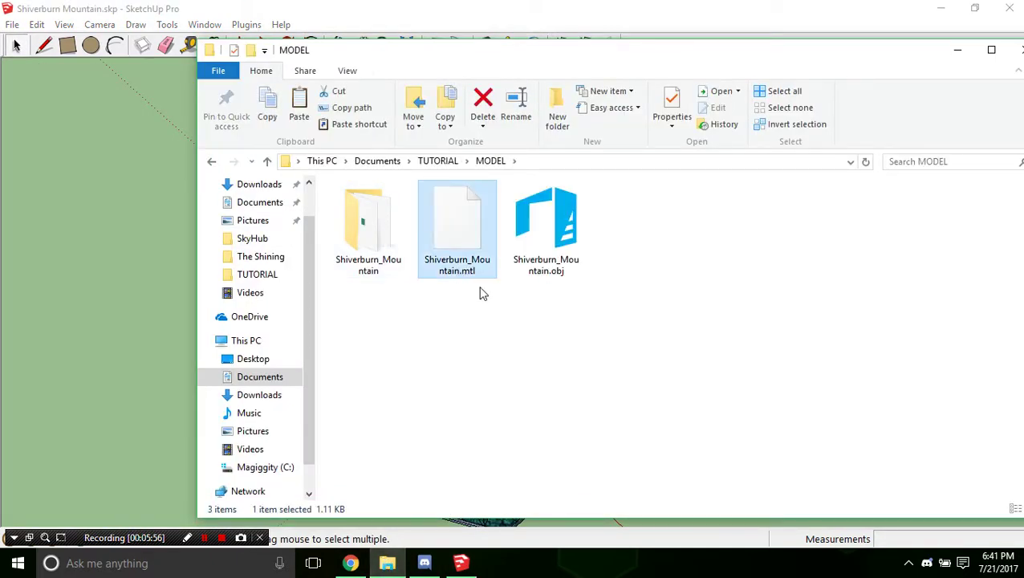
click(594, 287)
click(583, 273)
click(491, 267)
drag(850, 278, 810, 477)
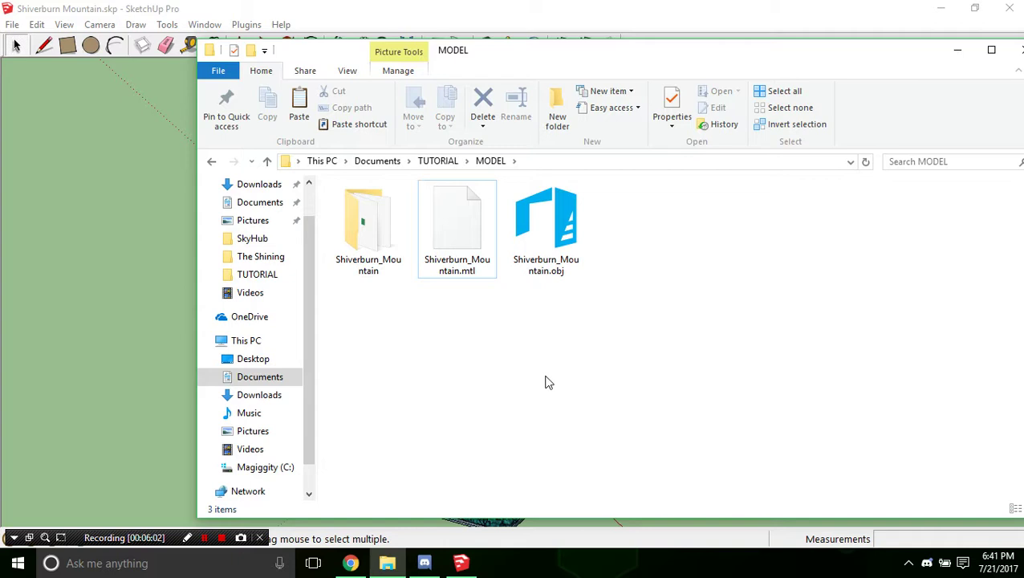
- Open the exported Shiverburn_Mountain subfolder to review its material bitmaps, and return to the MODEL folder
double_click(402, 256)
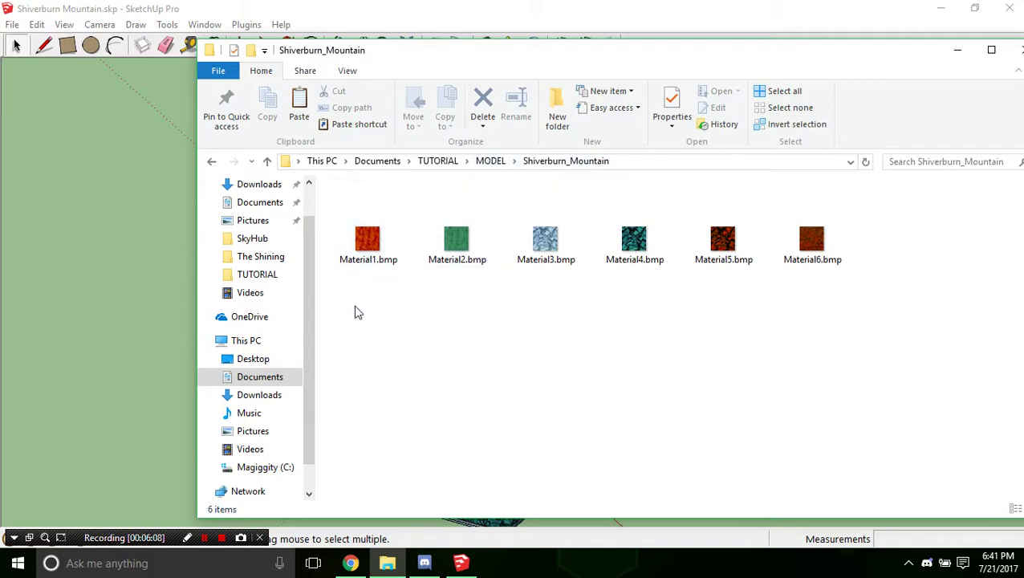
drag(359, 309, 759, 428)
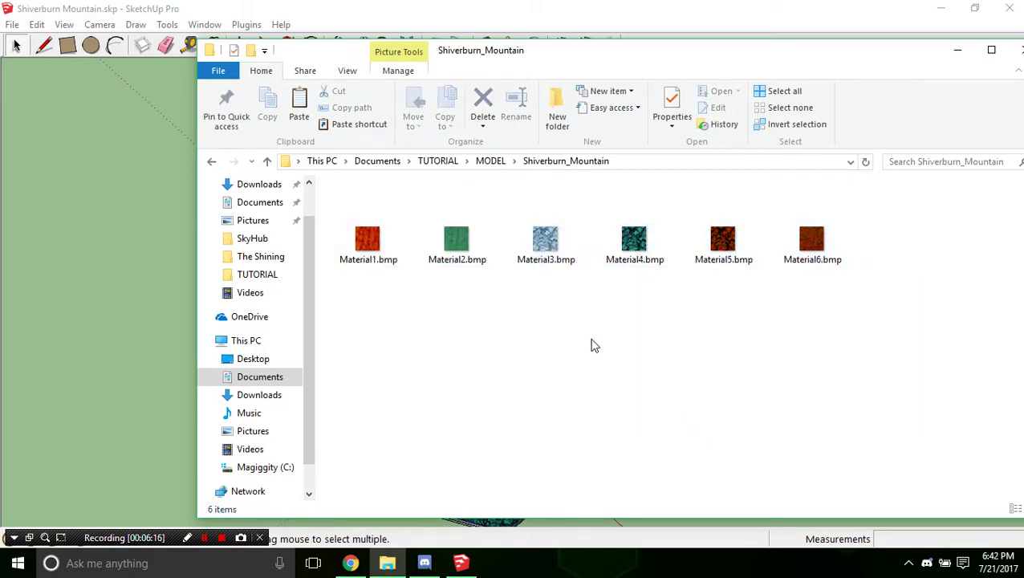
click(491, 161)
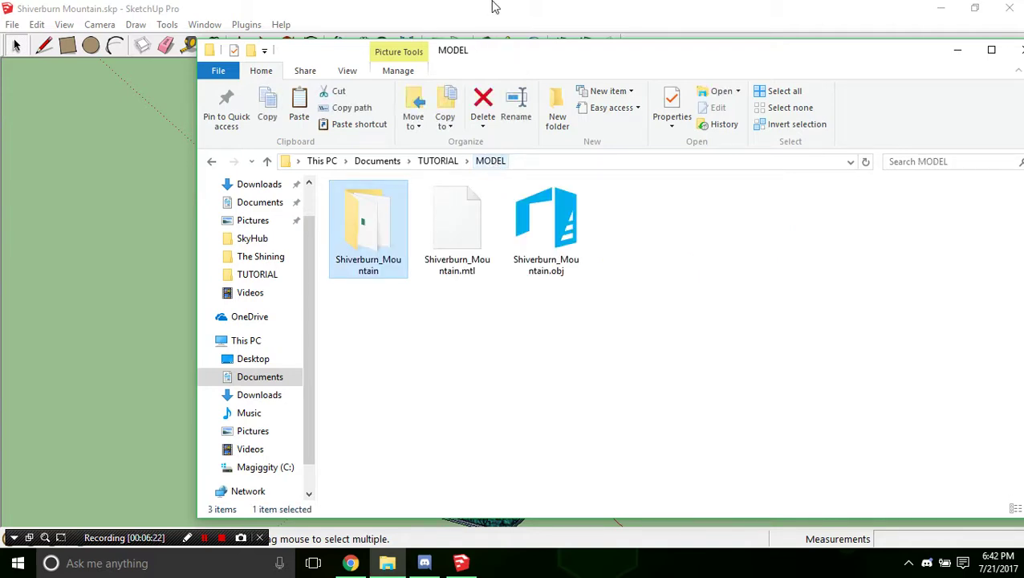
- Switch back to SketchUp and inspect the textures on the mountain's lava summit, terraces and rock walls up close
click(495, 20)
scroll(546, 257, up, 5)
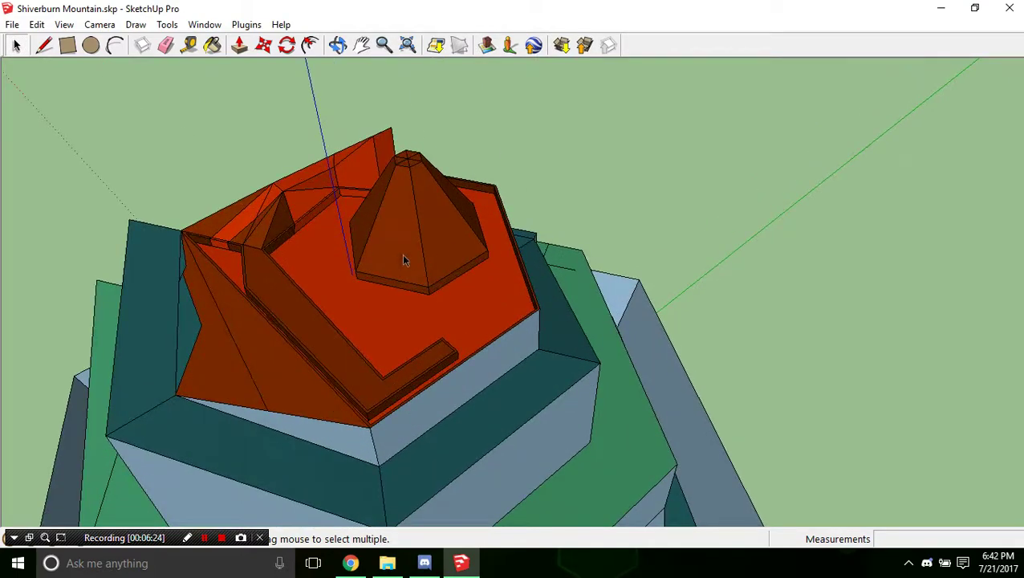
scroll(404, 259, up, 1)
middle_drag(449, 249, 344, 347)
scroll(399, 347, up, 4)
middle_drag(383, 382, 476, 336)
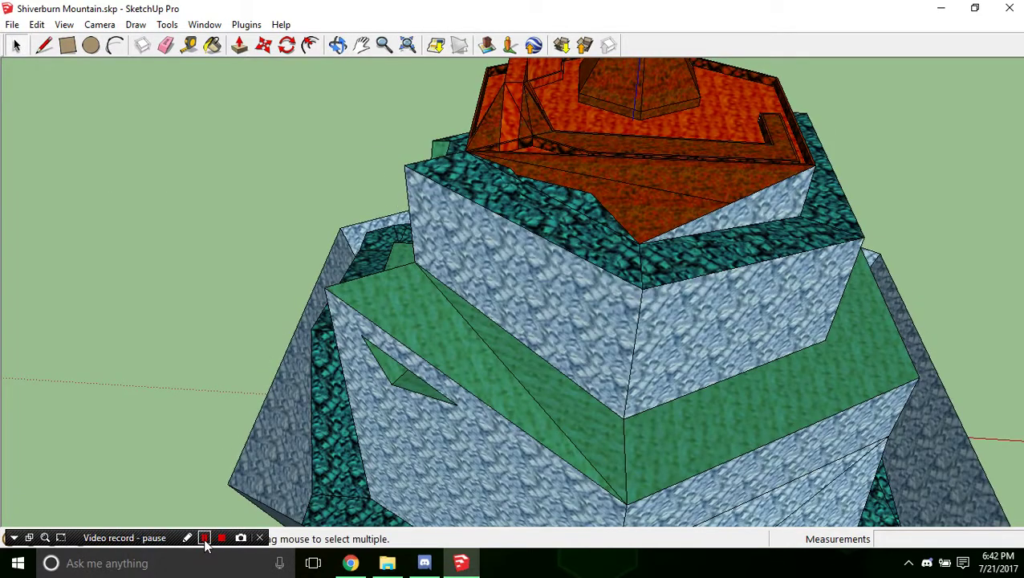
click(204, 537)
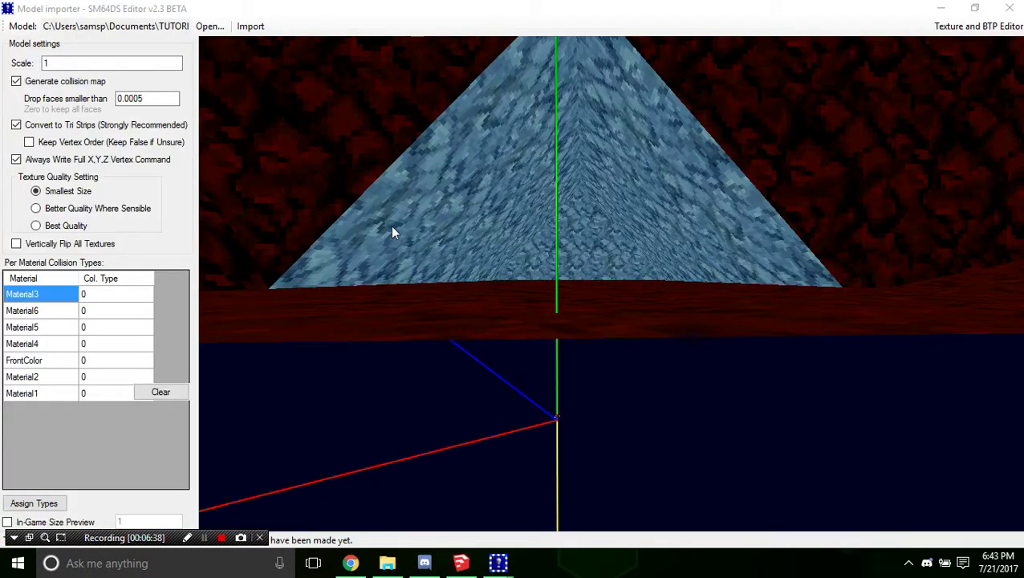
- In the SM64DS Editor model importer, try model scales of .01 and .5 and compare the imported mountain's size
drag(390, 224, 449, 225)
drag(87, 66, 18, 63)
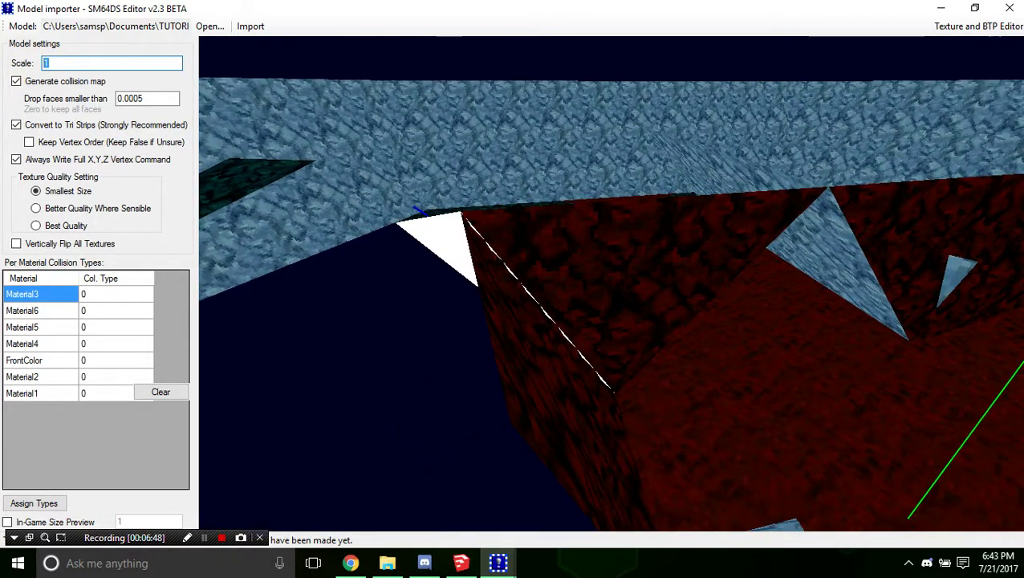
text(.0)
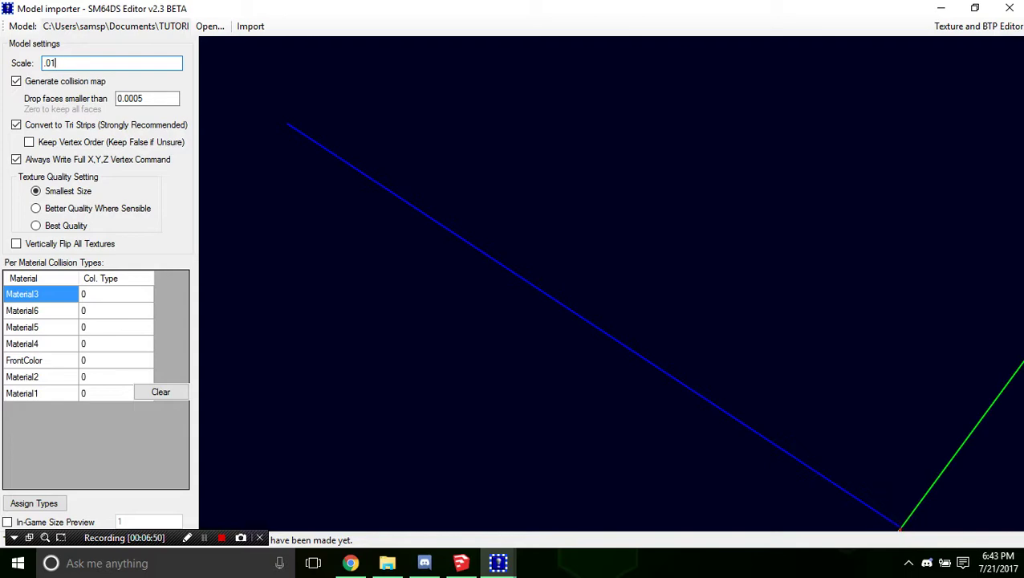
drag(442, 281, 496, 286)
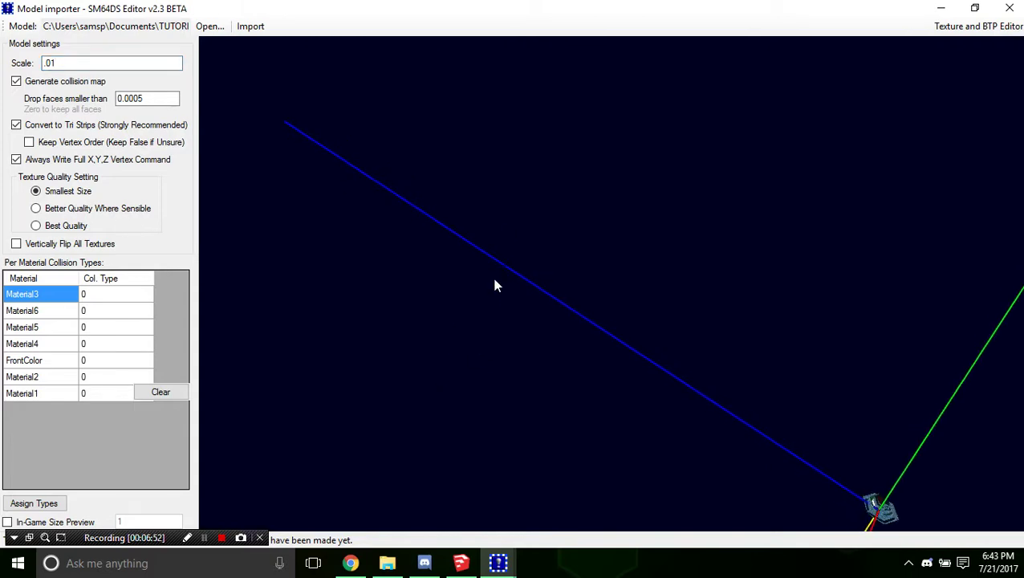
text(5)
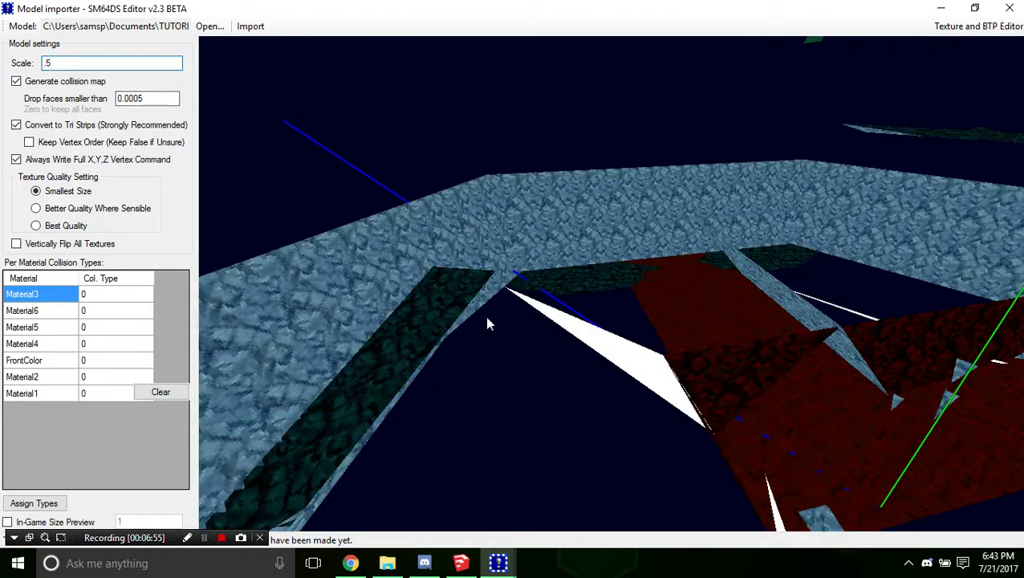
drag(484, 317, 626, 400)
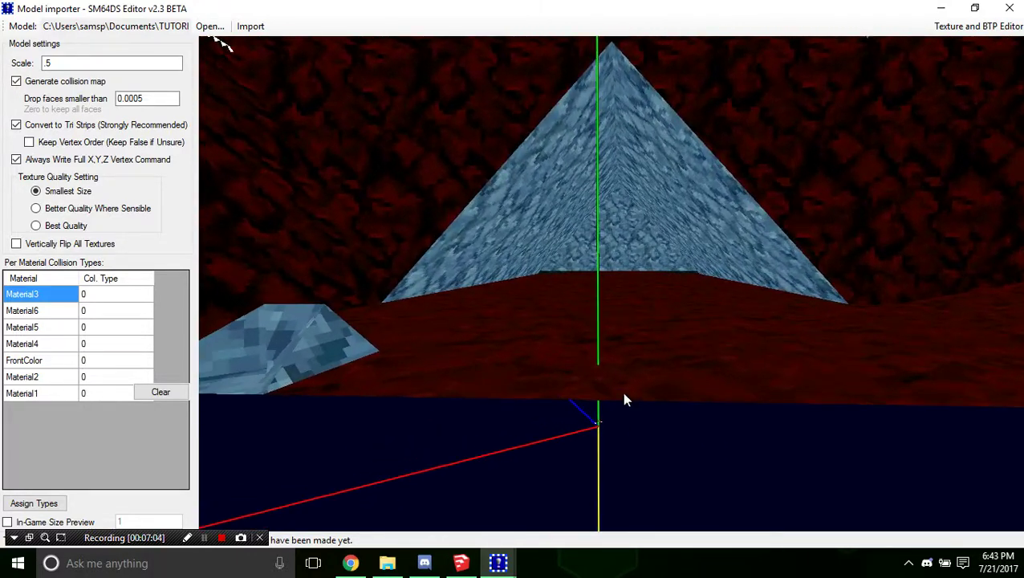
- Set the model scale to .01 and examine the mountain close to the Mario figure at the origin
key(BackSpace)
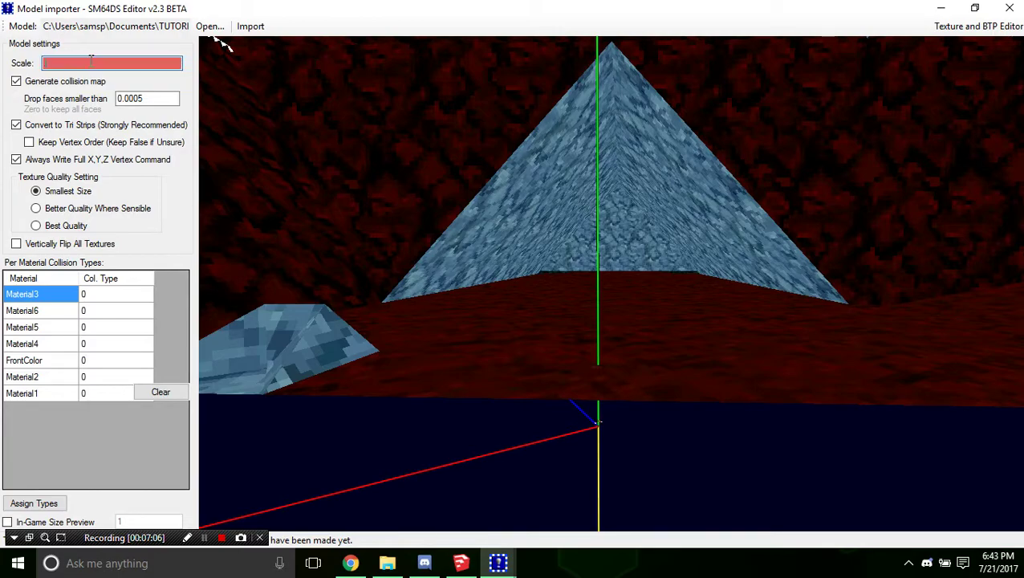
text(01)
drag(496, 308, 505, 323)
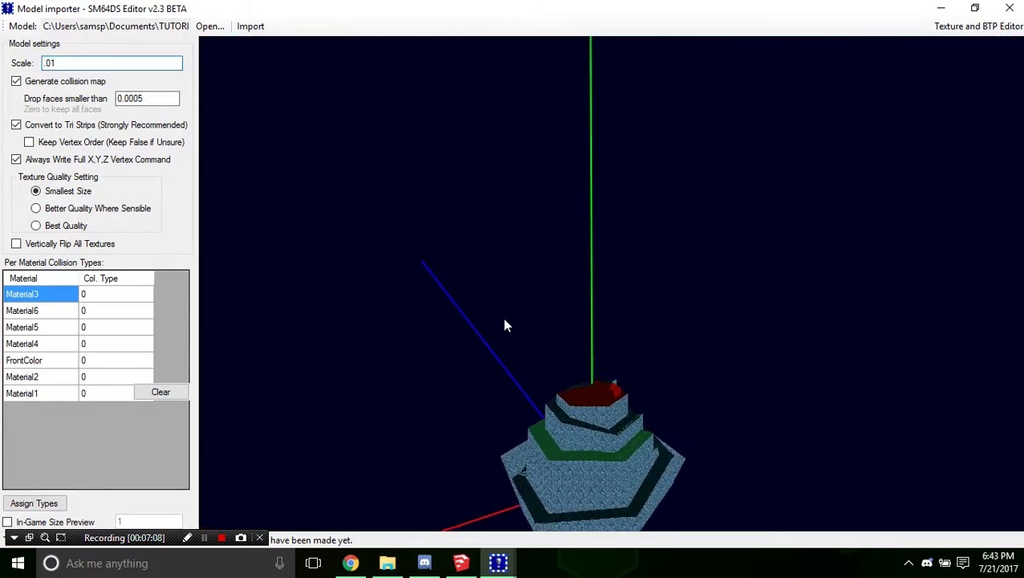
scroll(505, 322, up, 10)
drag(532, 270, 225, 82)
- Try model scales of .02 and .05, comparing the cave's size with the Mario figure
click(67, 62)
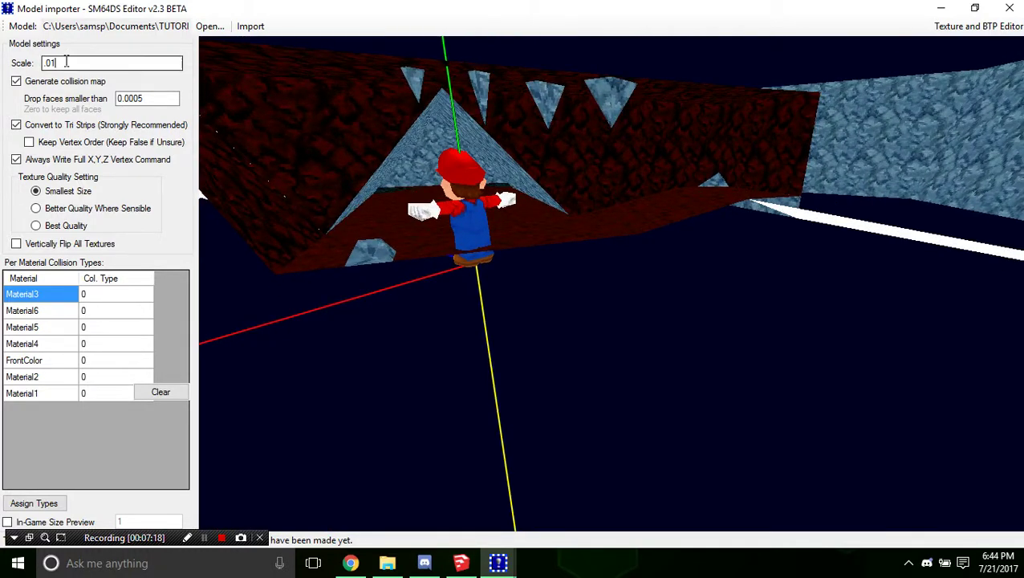
text(2)
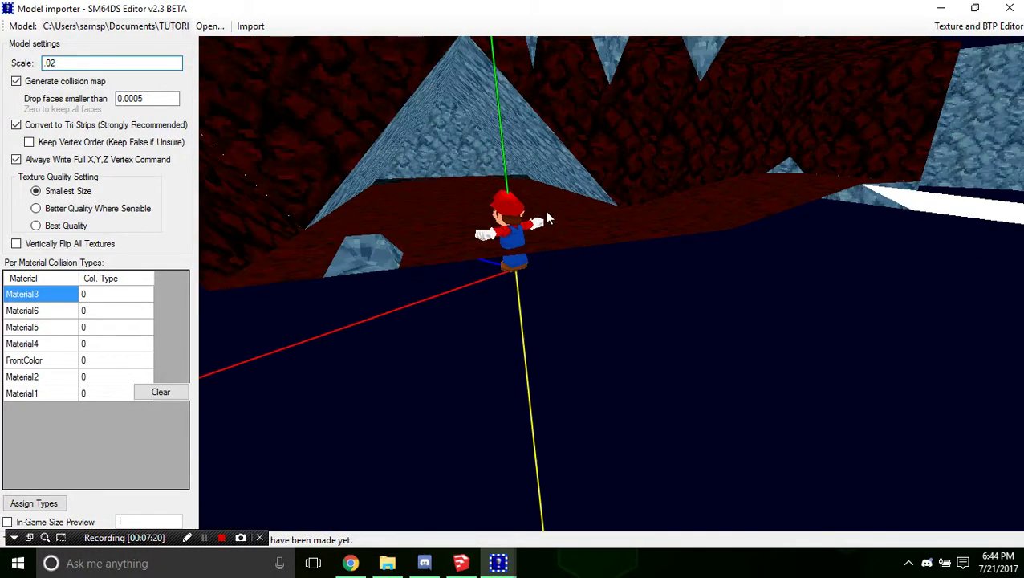
key(BackSpace)
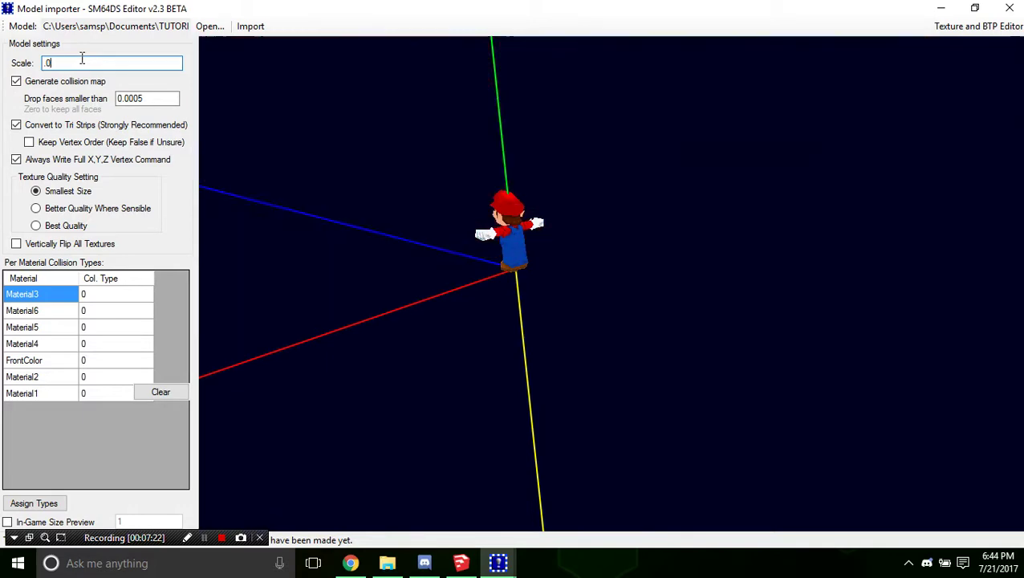
text(5)
drag(480, 213, 566, 377)
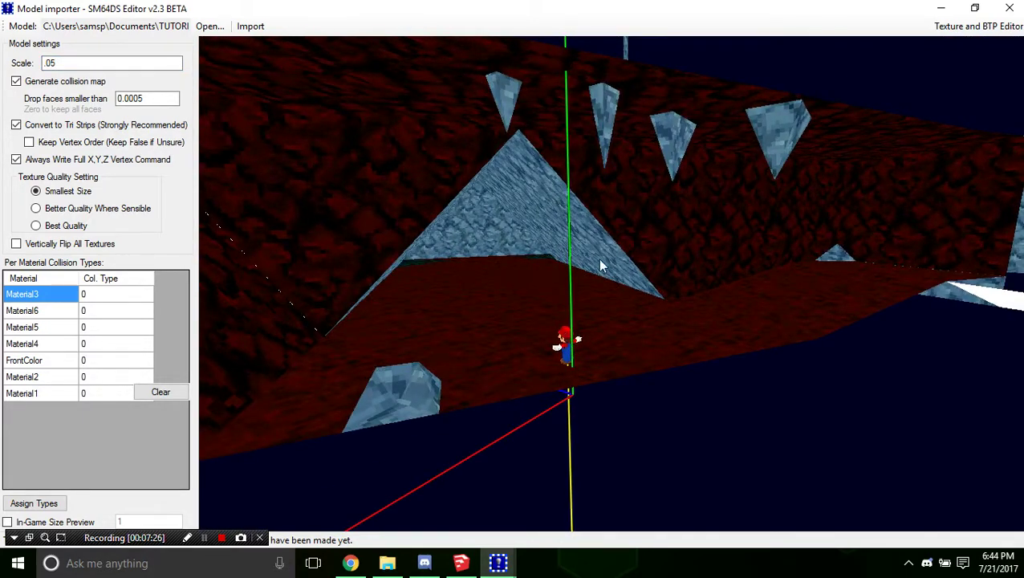
drag(601, 265, 618, 357)
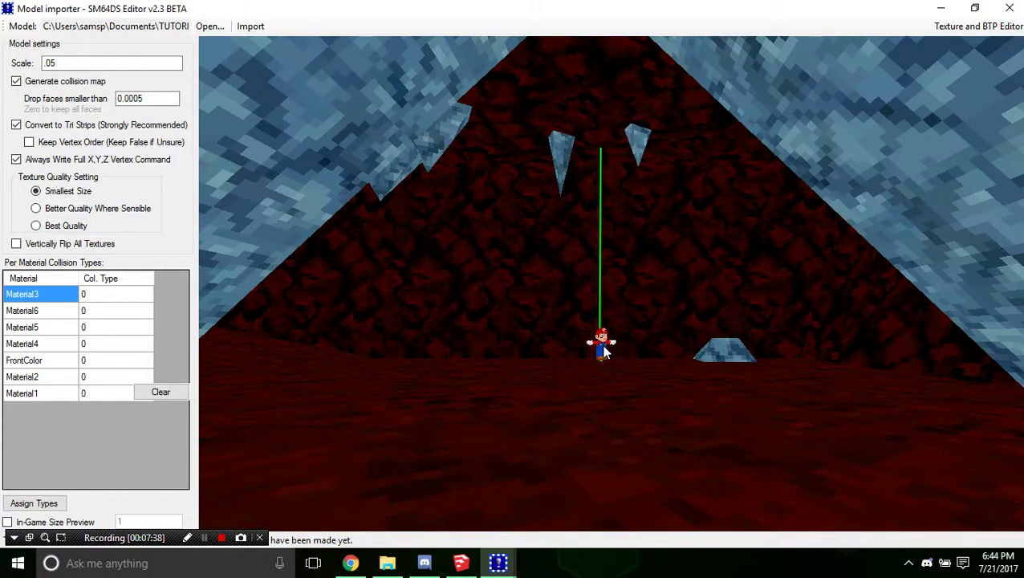
- Set the model scale to .045 and check the whole mountain in the preview
drag(627, 307, 626, 398)
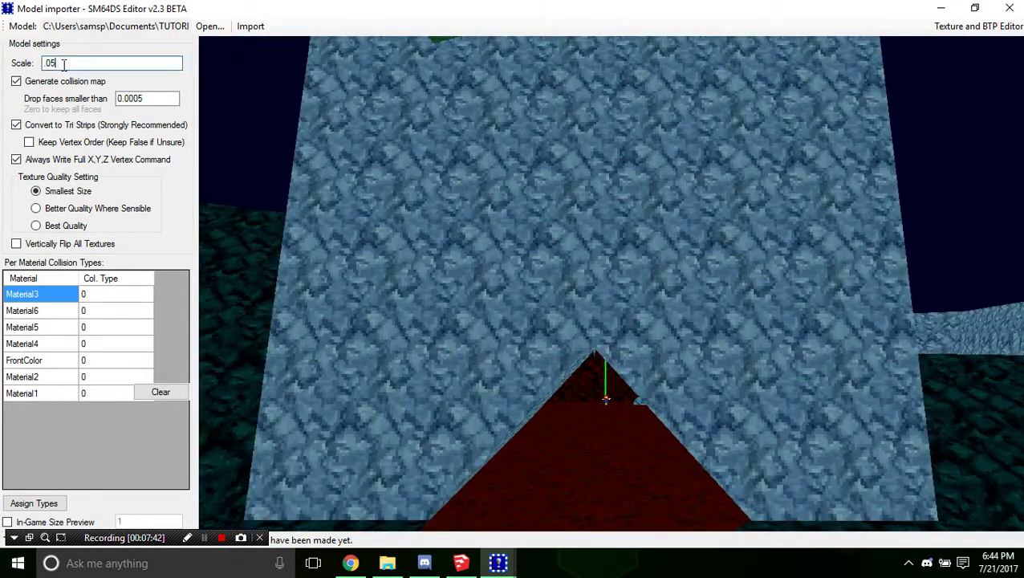
text(45)
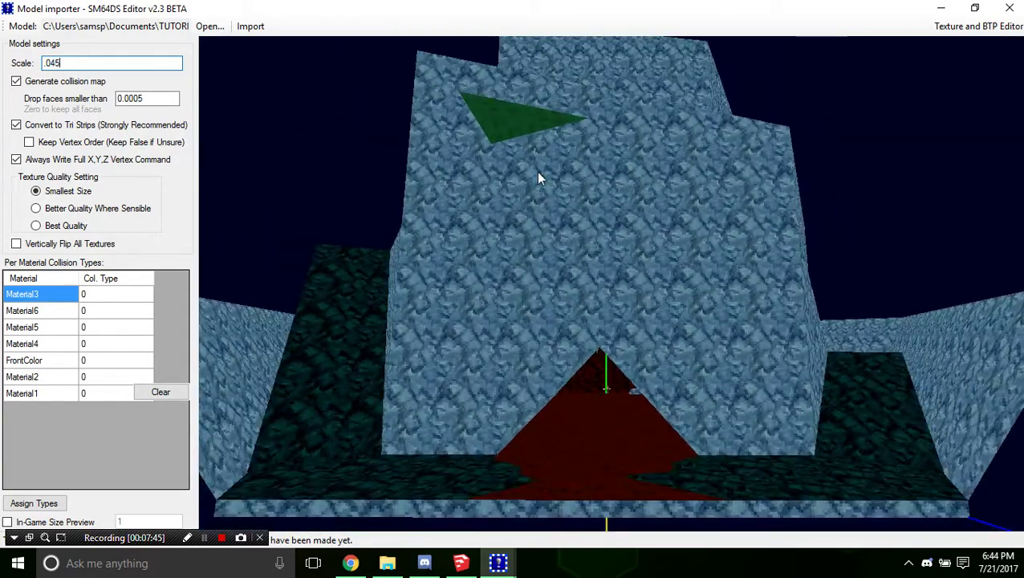
drag(538, 178, 472, 387)
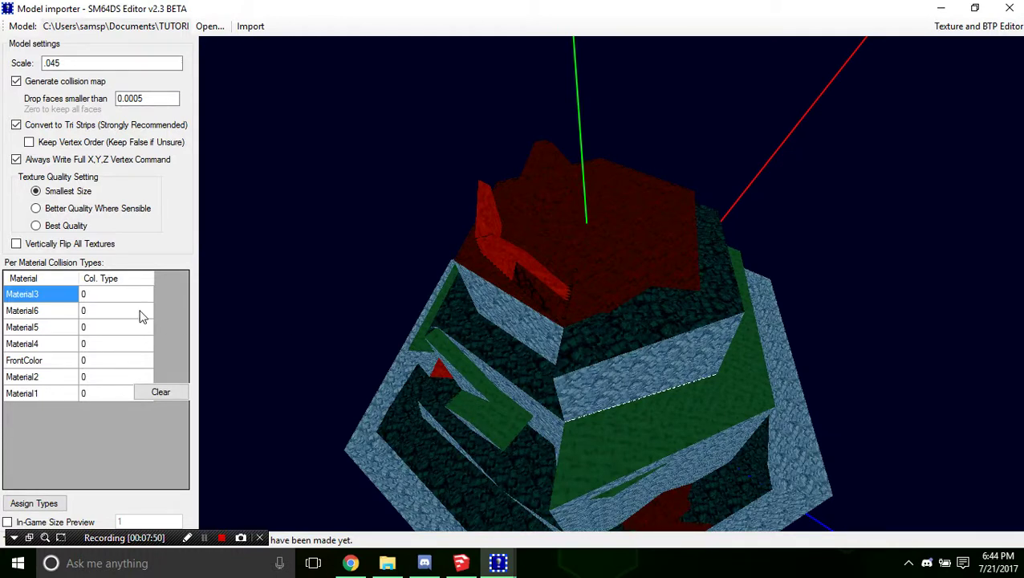
- Set collision types 1 to 7, in order, for Material3, Material6, Material5, Material4, FrontColor, Material2 and Material1
click(118, 295)
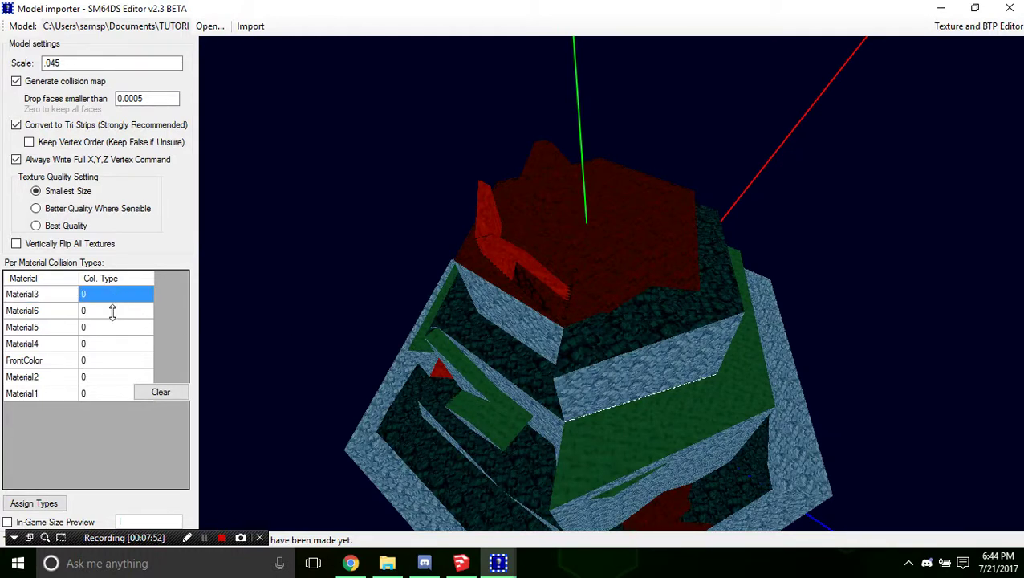
text(2)
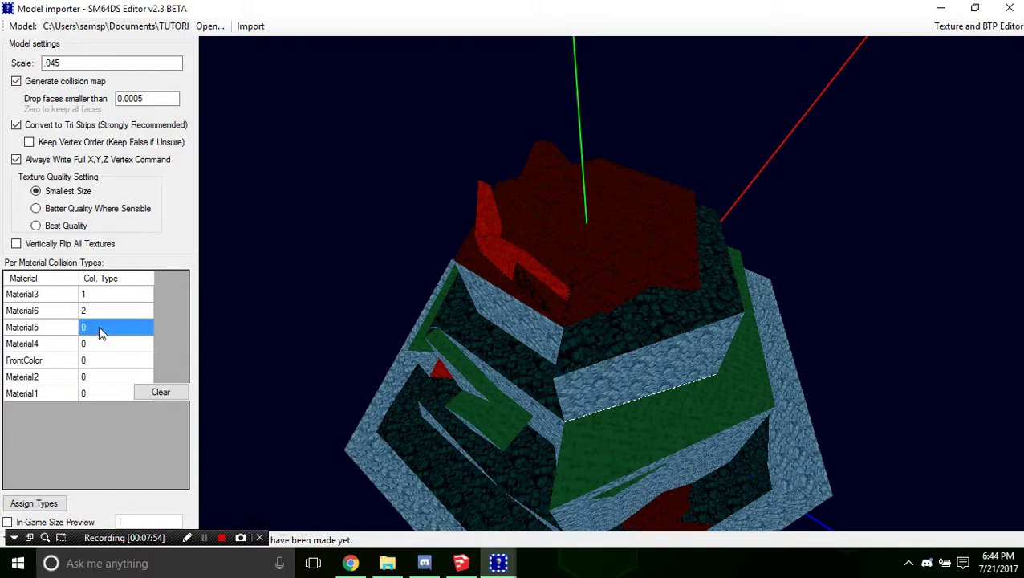
text(3)
click(100, 345)
text(5)
click(94, 378)
text(6)
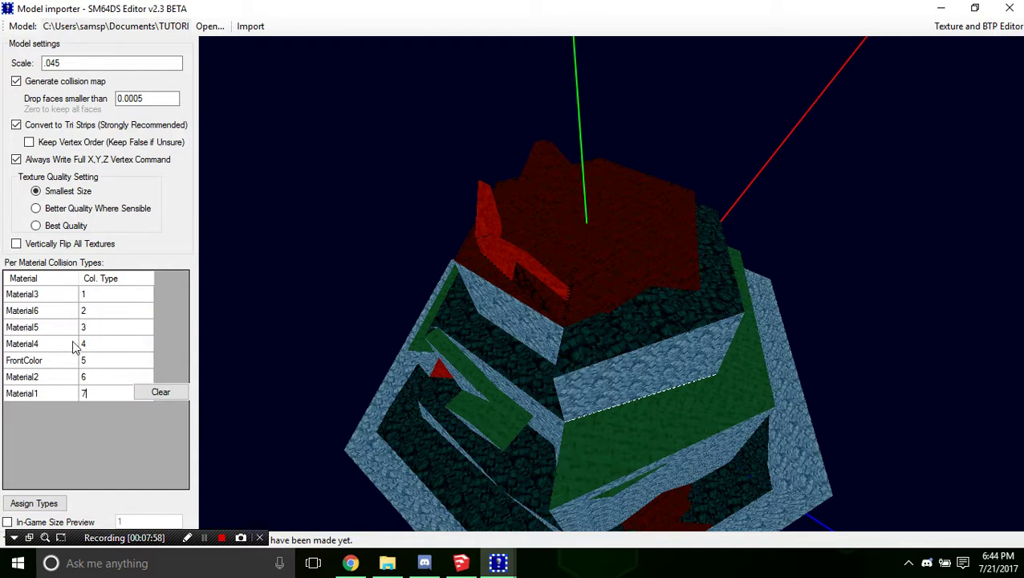
- Switch to File Explorer and review the material bitmaps in Metal Cap's Shiverburn_Mountain folder against the collision list's material names
drag(493, 281, 407, 327)
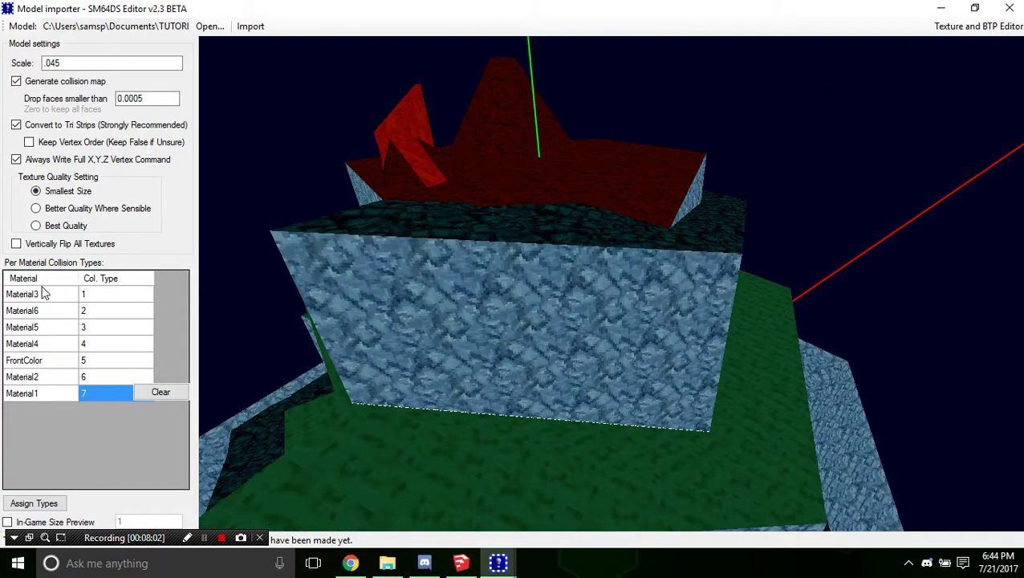
click(387, 564)
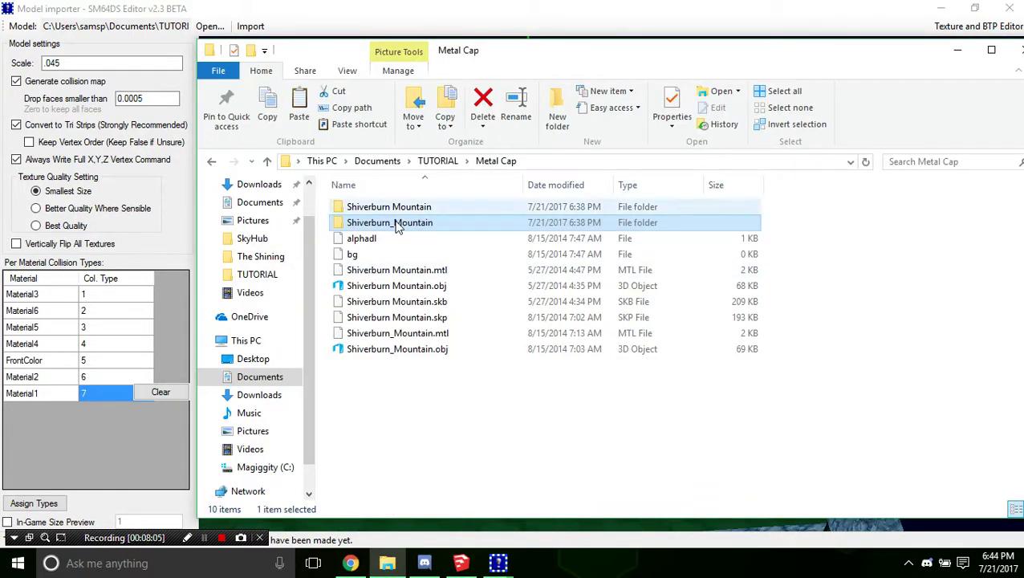
double_click(361, 156)
click(371, 237)
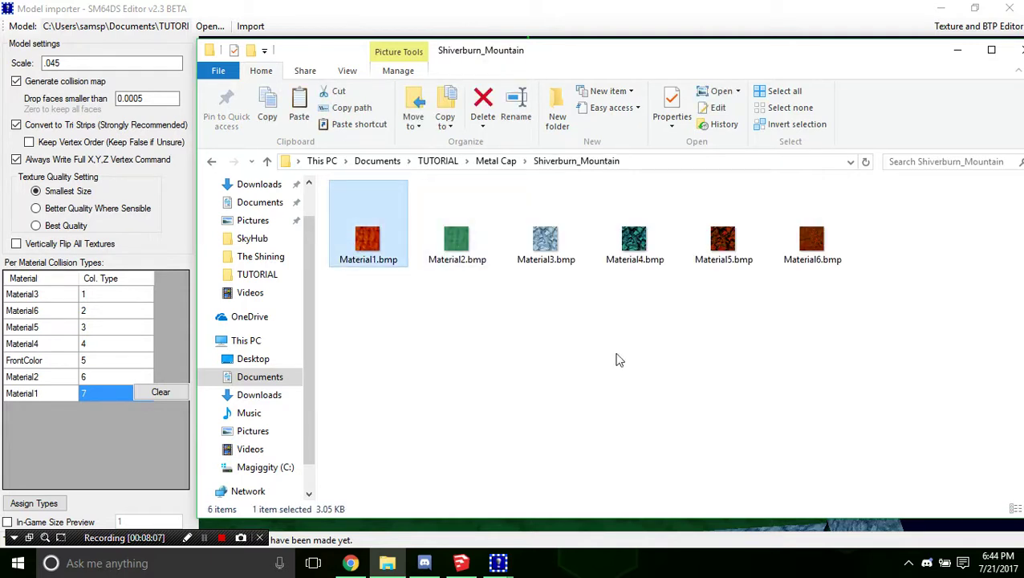
drag(846, 315, 434, 384)
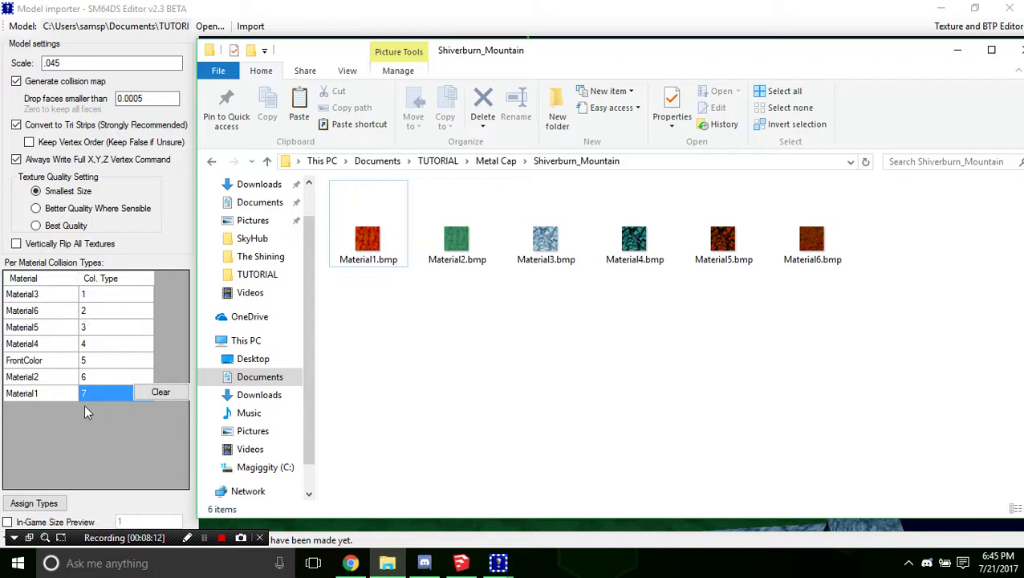
click(514, 162)
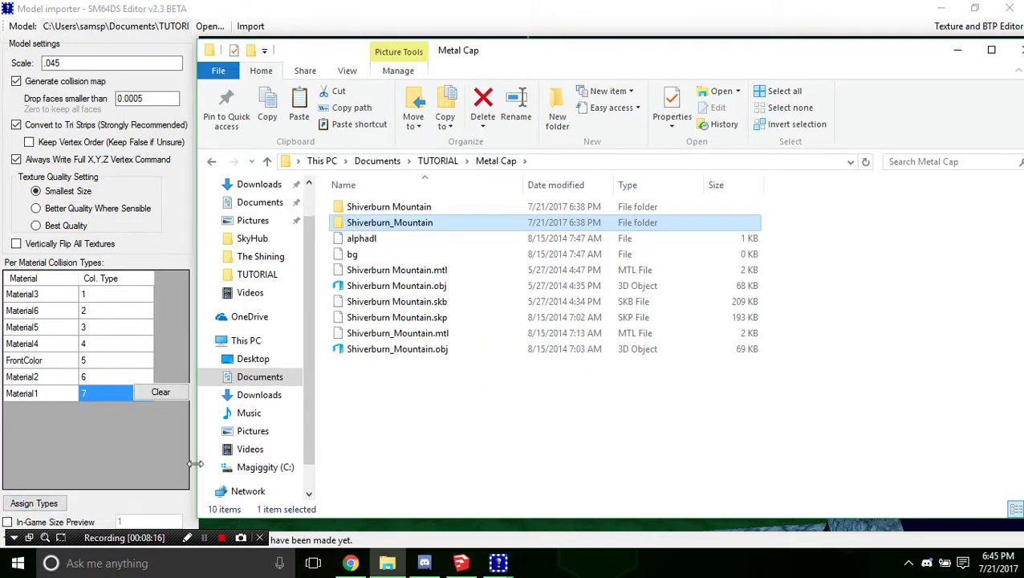
- Return to the SM64DS Editor model importer, enable vertical flipping of all textures and inspect the mountain's surfaces
click(131, 460)
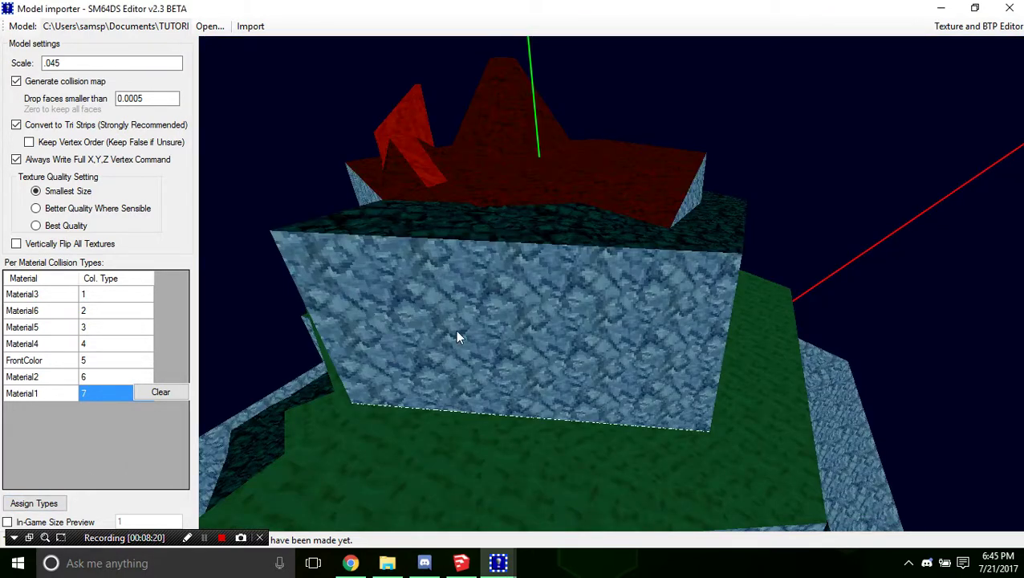
drag(455, 329, 449, 232)
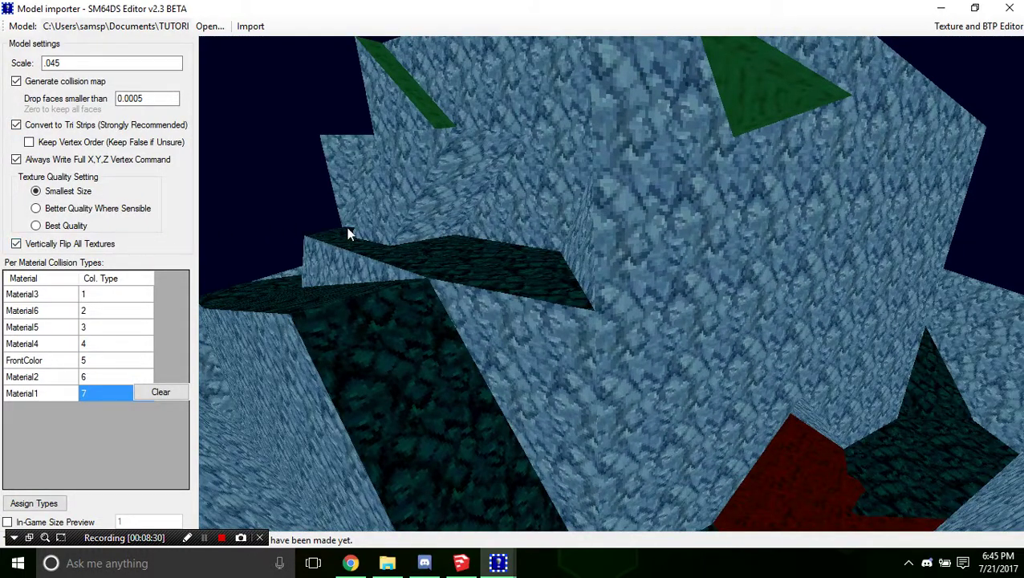
- Inspect the vertically flipped textures on the mountain's cliffs, ledges and red summit from several angles in the import preview
drag(350, 234, 566, 305)
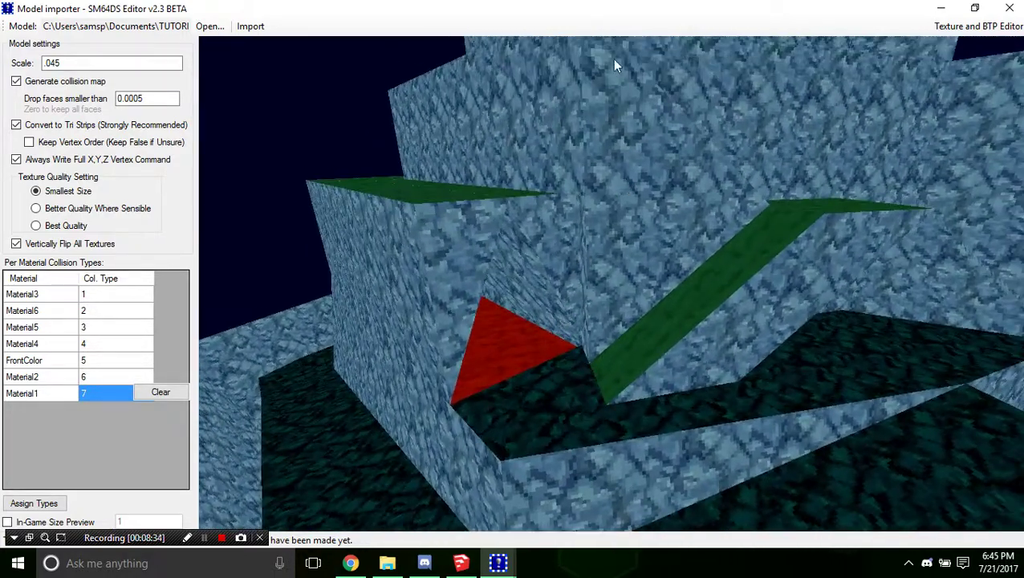
drag(643, 181, 453, 186)
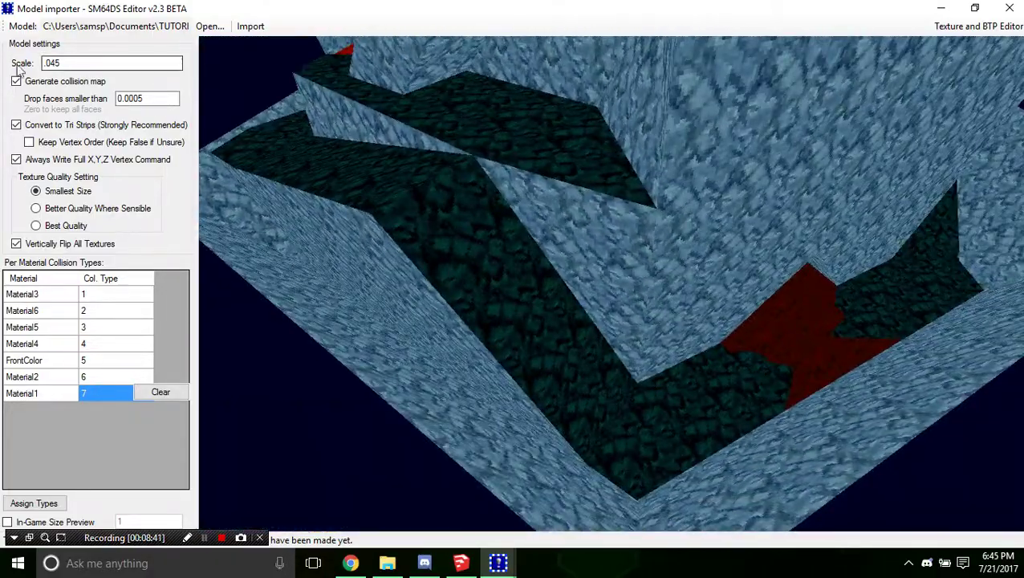
drag(450, 225, 546, 514)
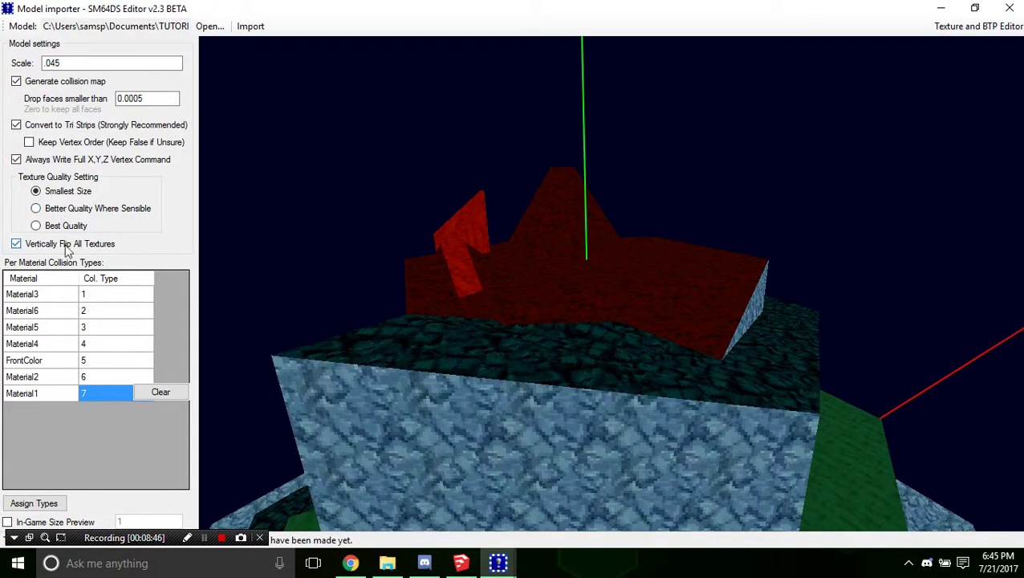
drag(469, 287, 545, 358)
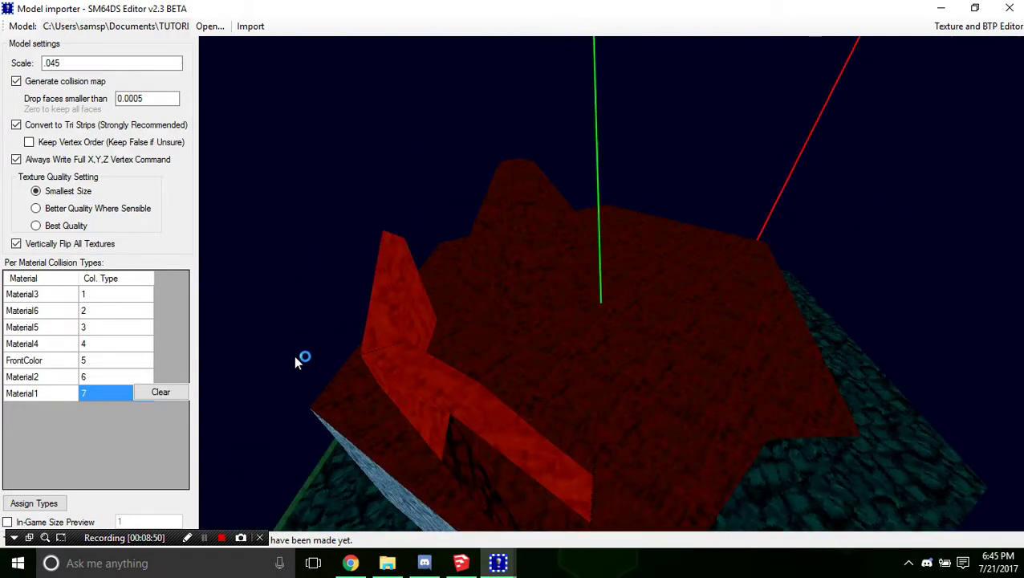
drag(318, 363, 715, 328)
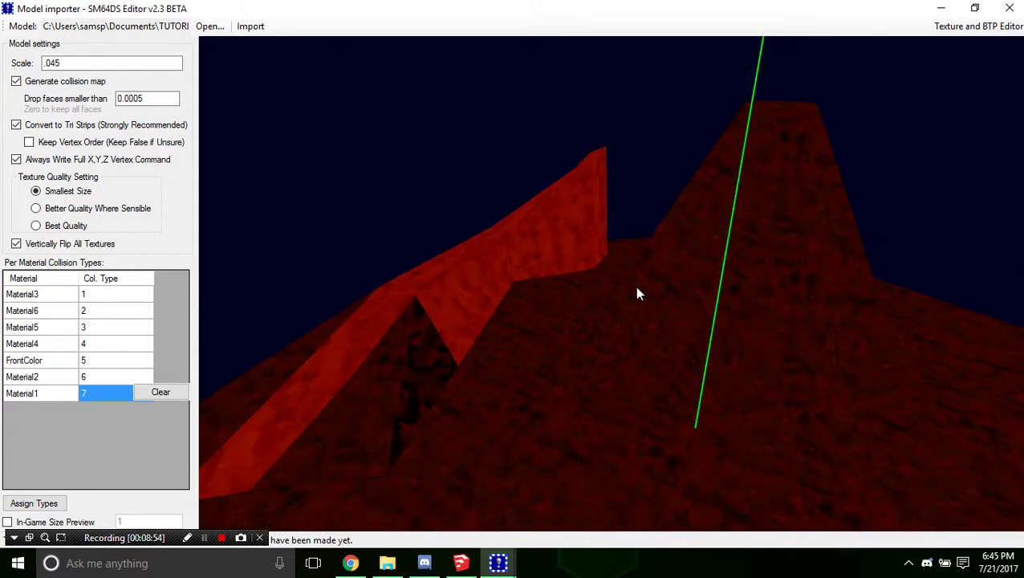
drag(638, 294, 293, 356)
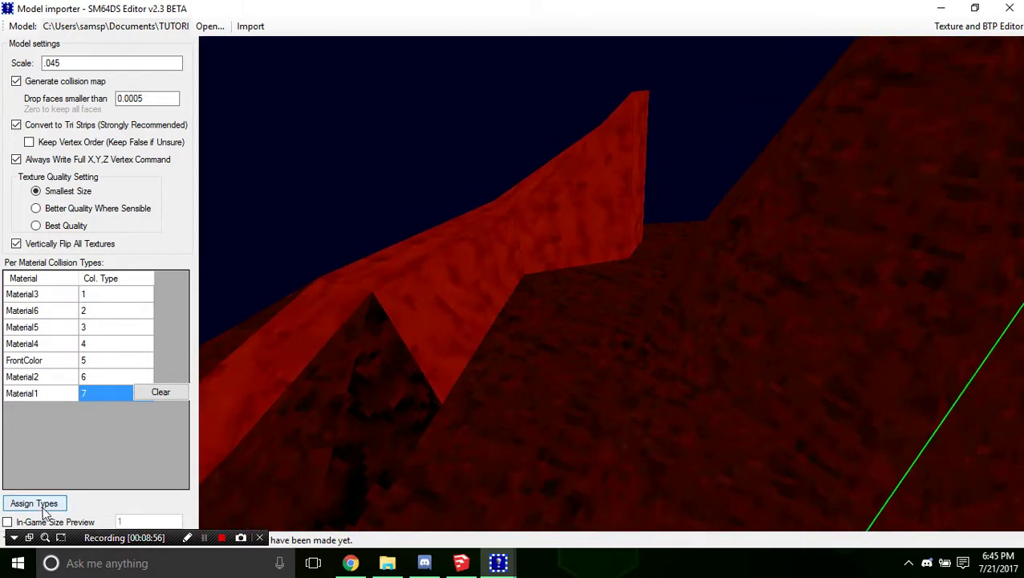
click(204, 537)
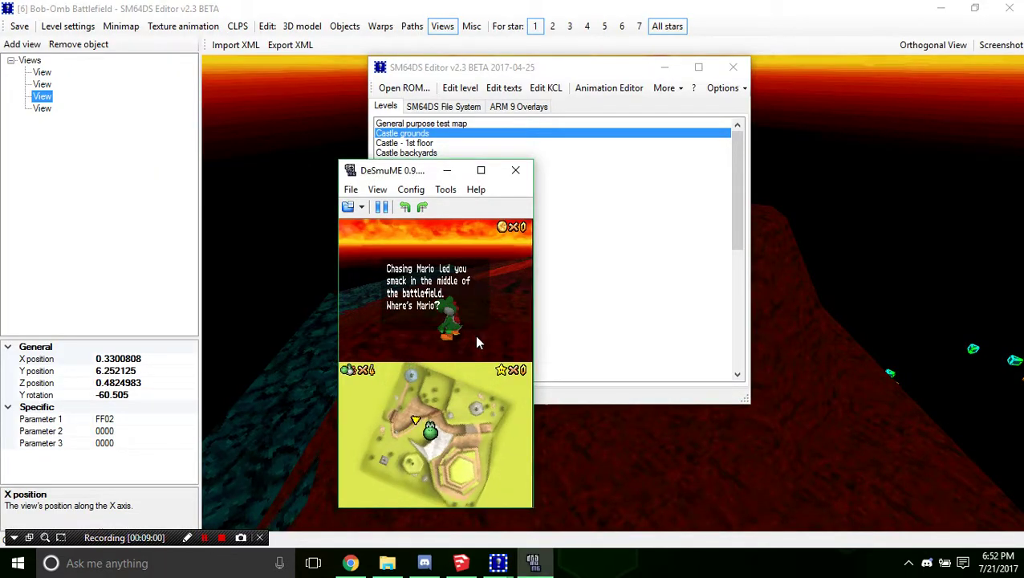
- Switch to the DeSmuME emulator, maximize it, dismiss the level's opening dialogue and run Yoshi across the red summit
drag(426, 170, 466, 1)
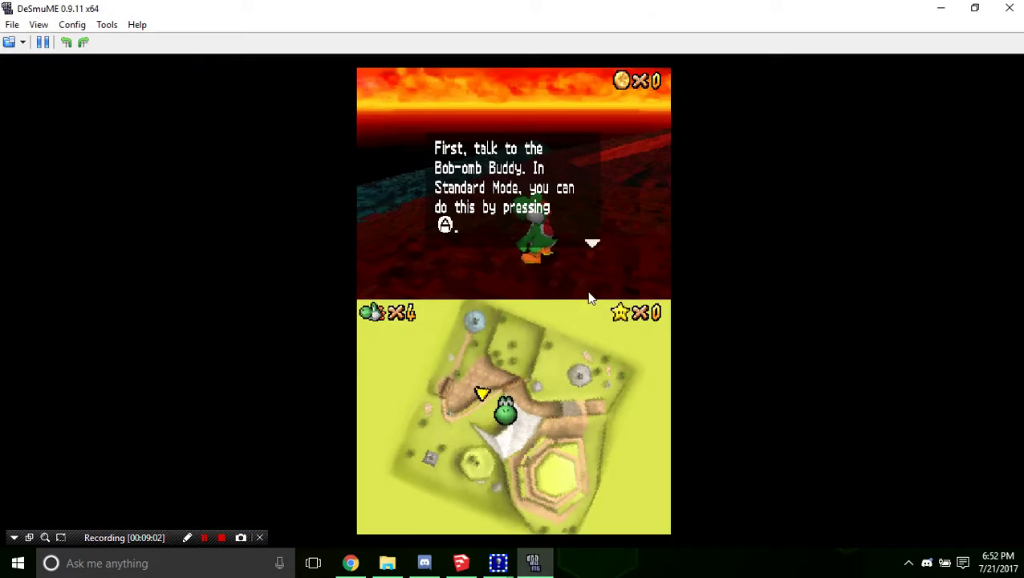
key(x)
key(x)
key(Up)
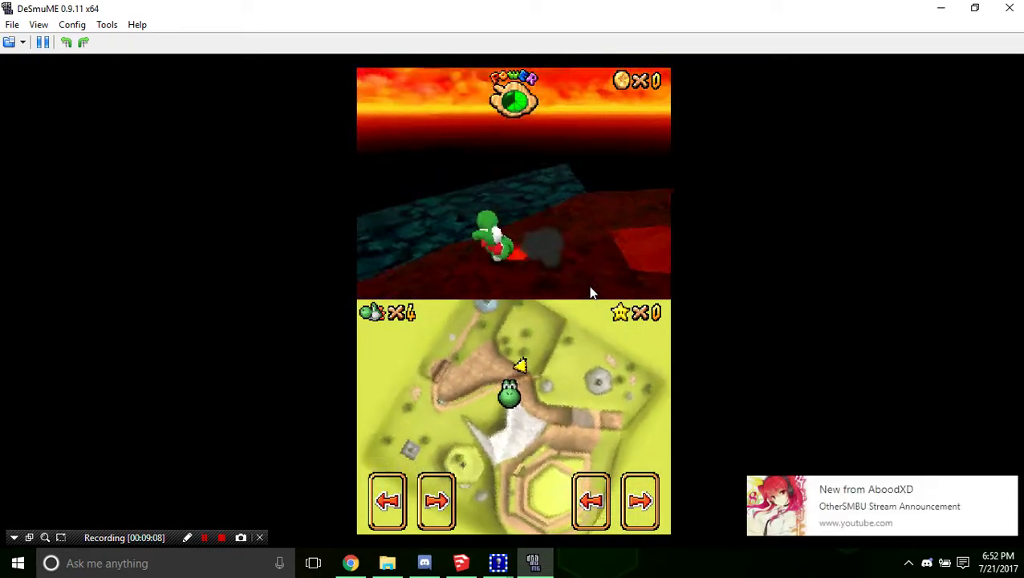
click(1008, 487)
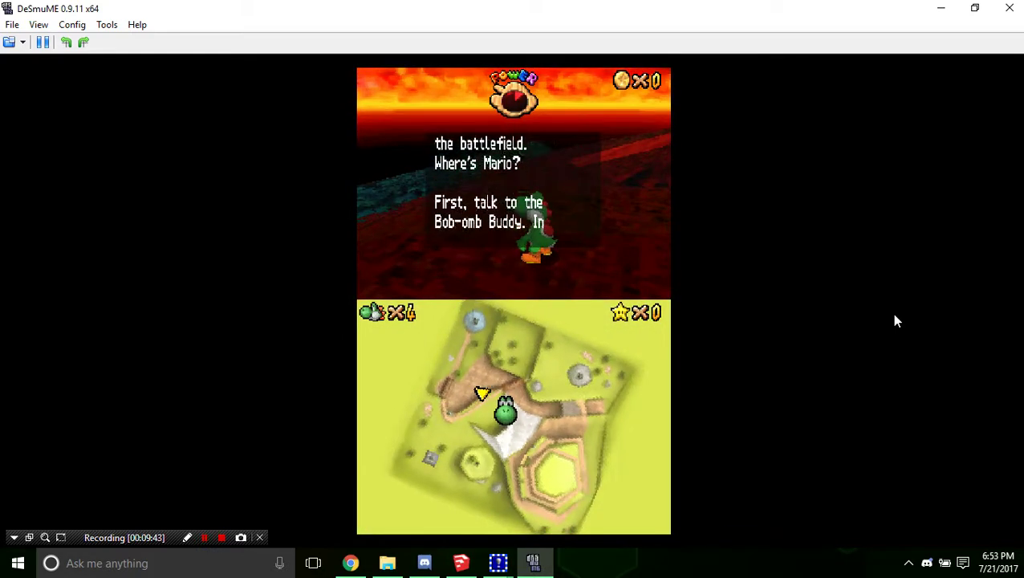
- Skip the restarted level's opening dialogue and run Yoshi off the summit's edge to test the lower slopes
key(x)
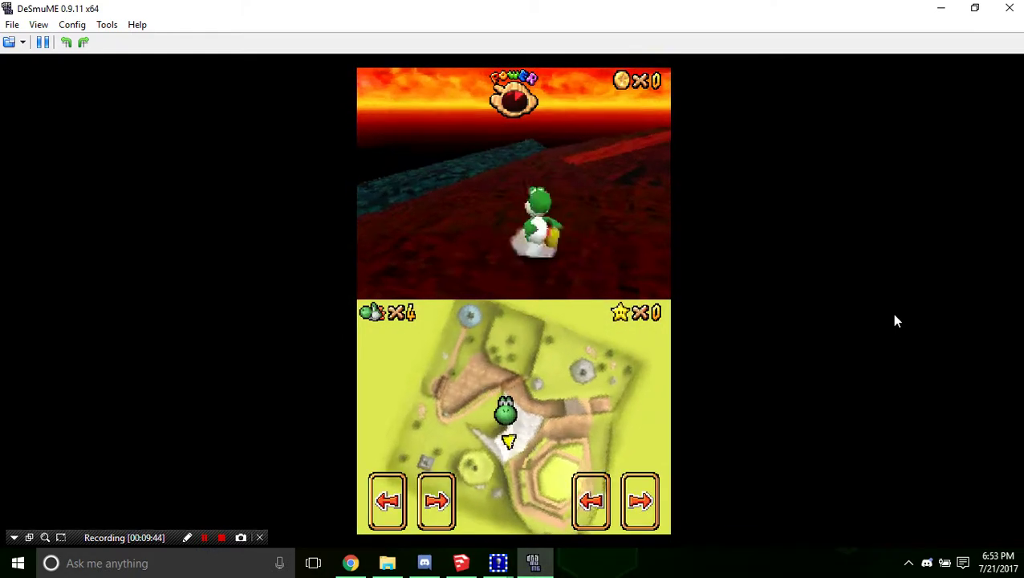
key(Up)
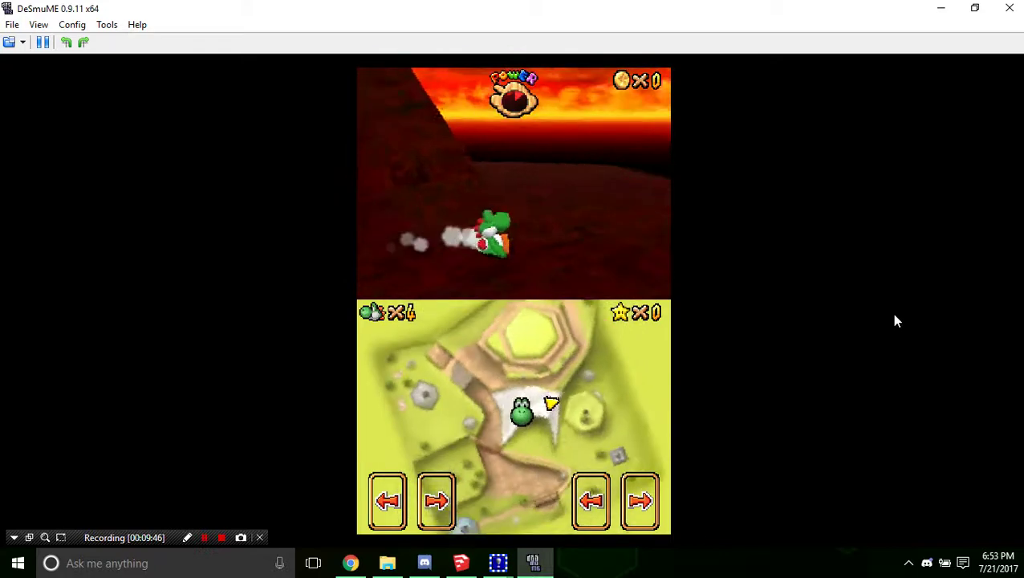
key(x)
key(Up)
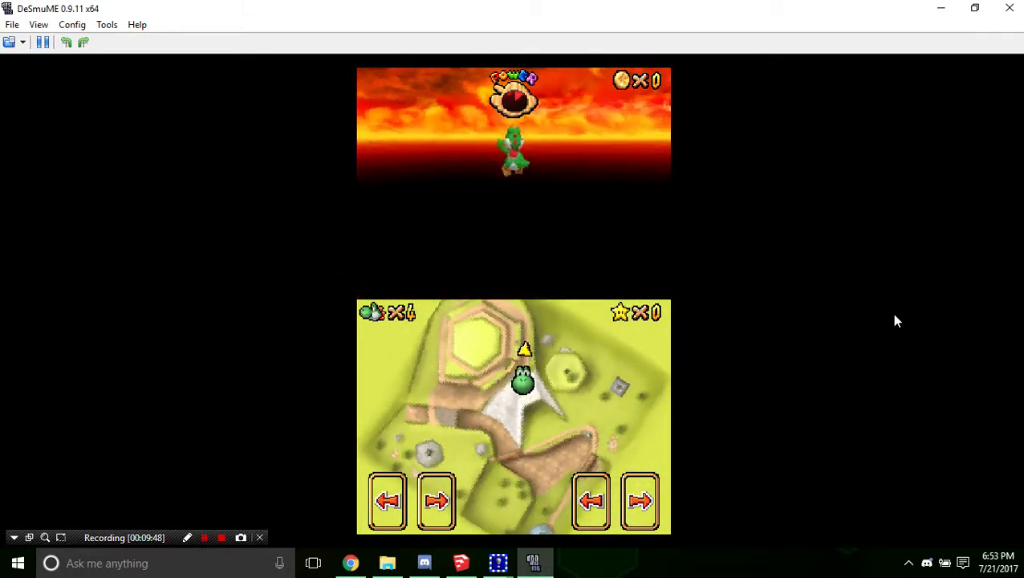
key(Up)
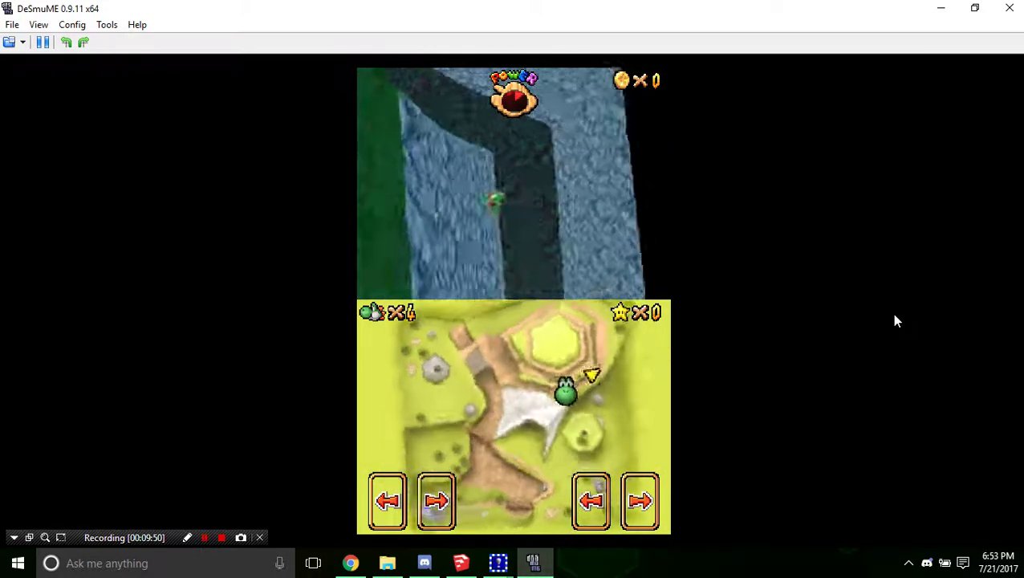
key(Up)
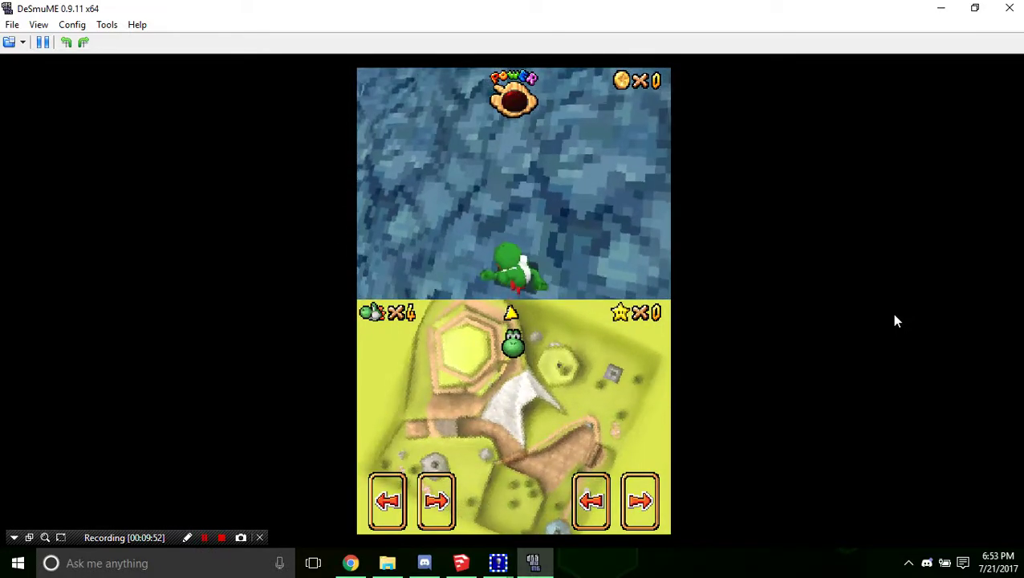